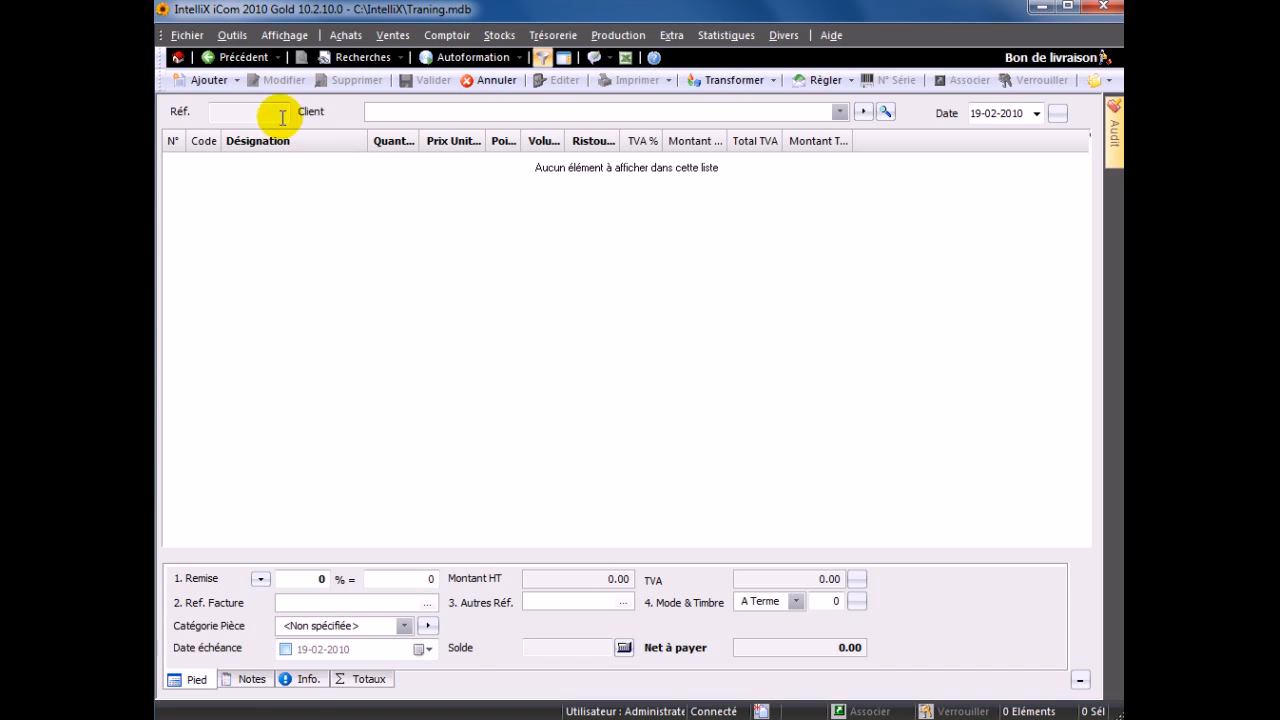
# Try the negative-stock authorisation and insufficient-stock alert in the general stock parameters, and save with negative stock disallowed.
pyautogui.click(232, 35)
pyautogui.moveTo(250, 88)
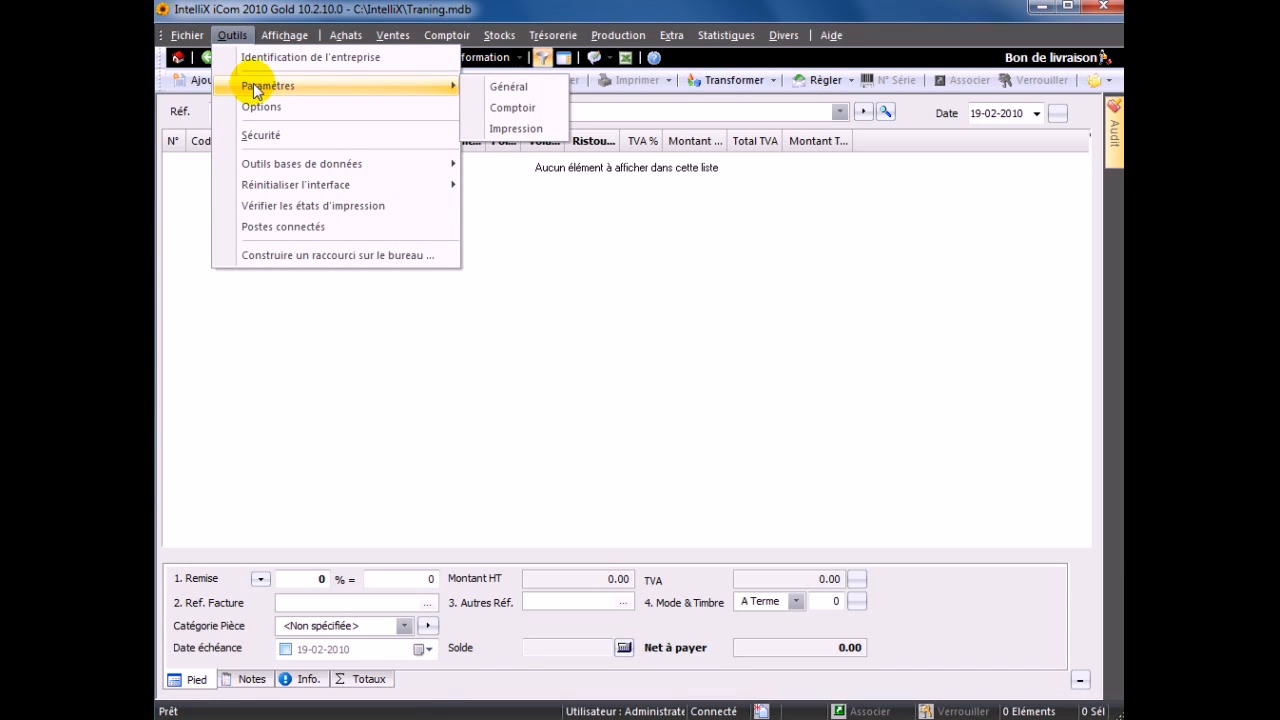
pyautogui.click(476, 88)
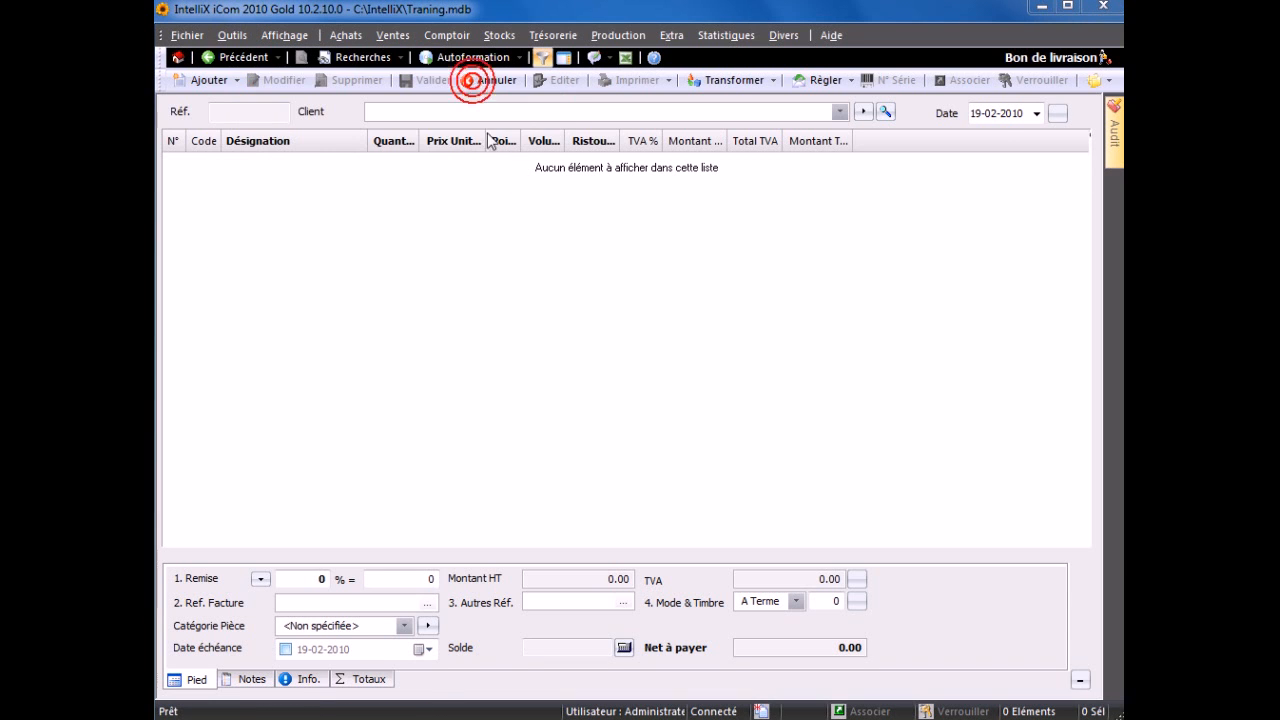
pyautogui.click(428, 328)
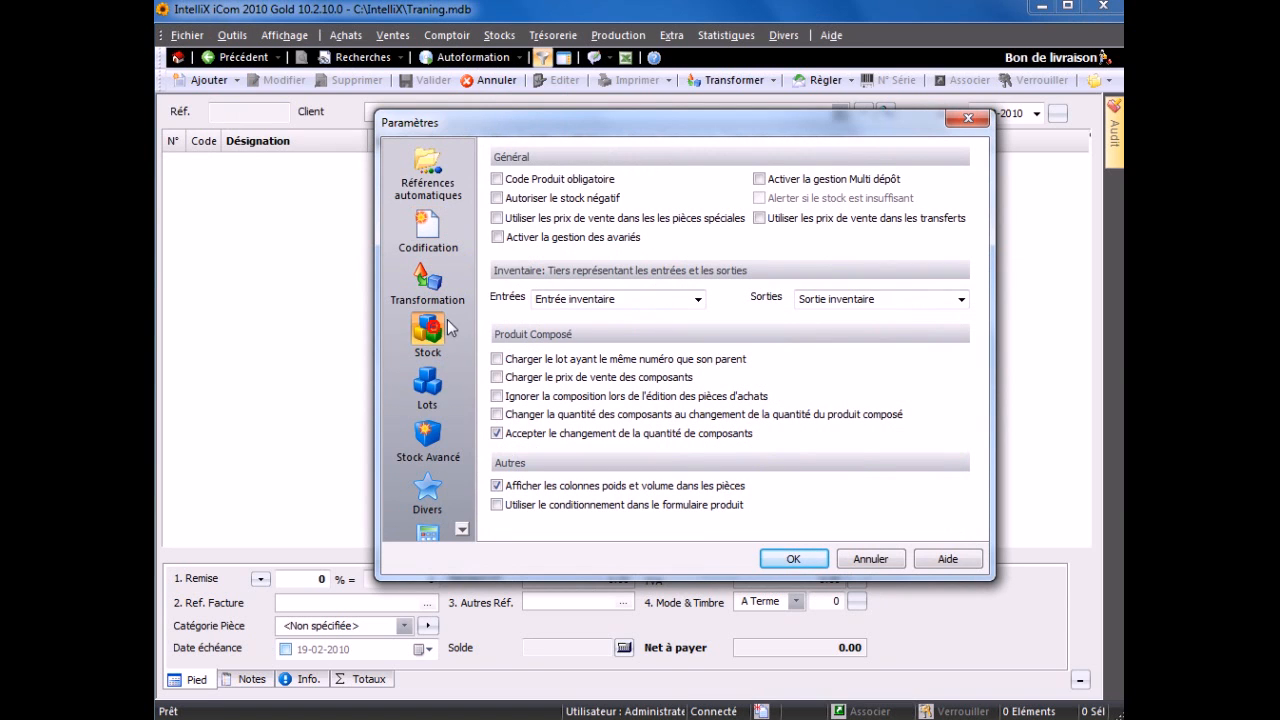
pyautogui.click(522, 200)
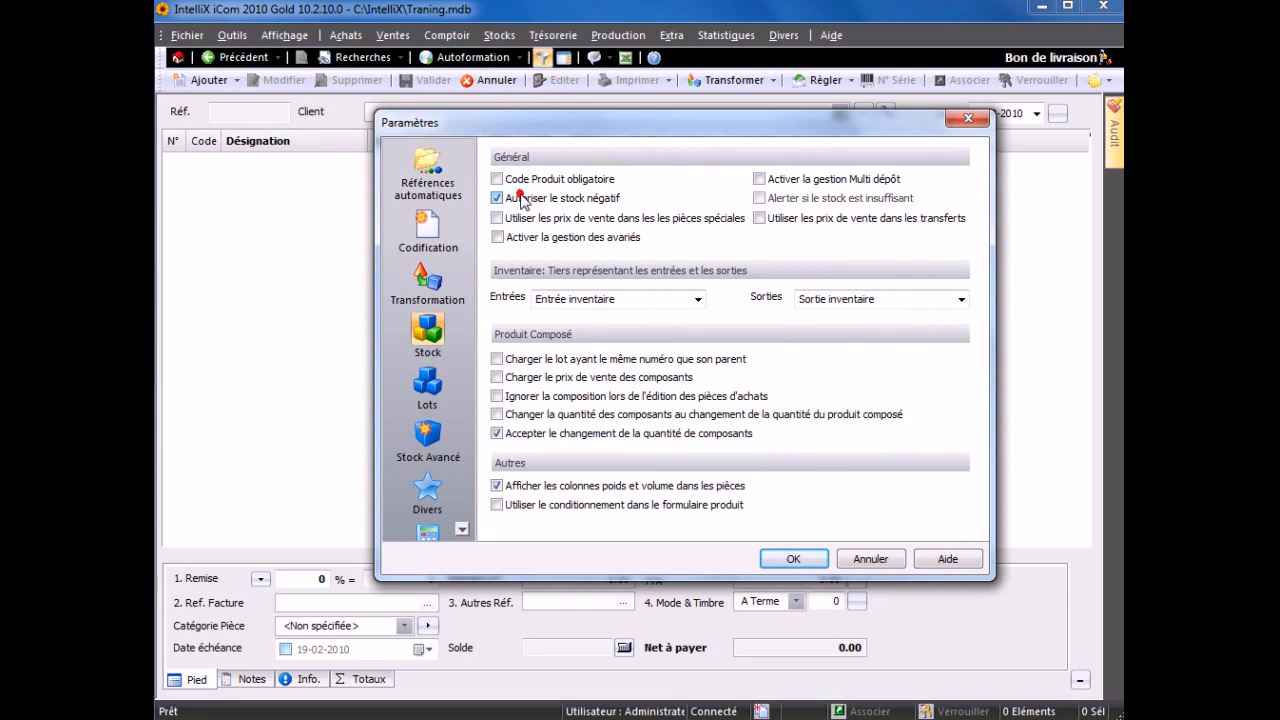
pyautogui.click(760, 199)
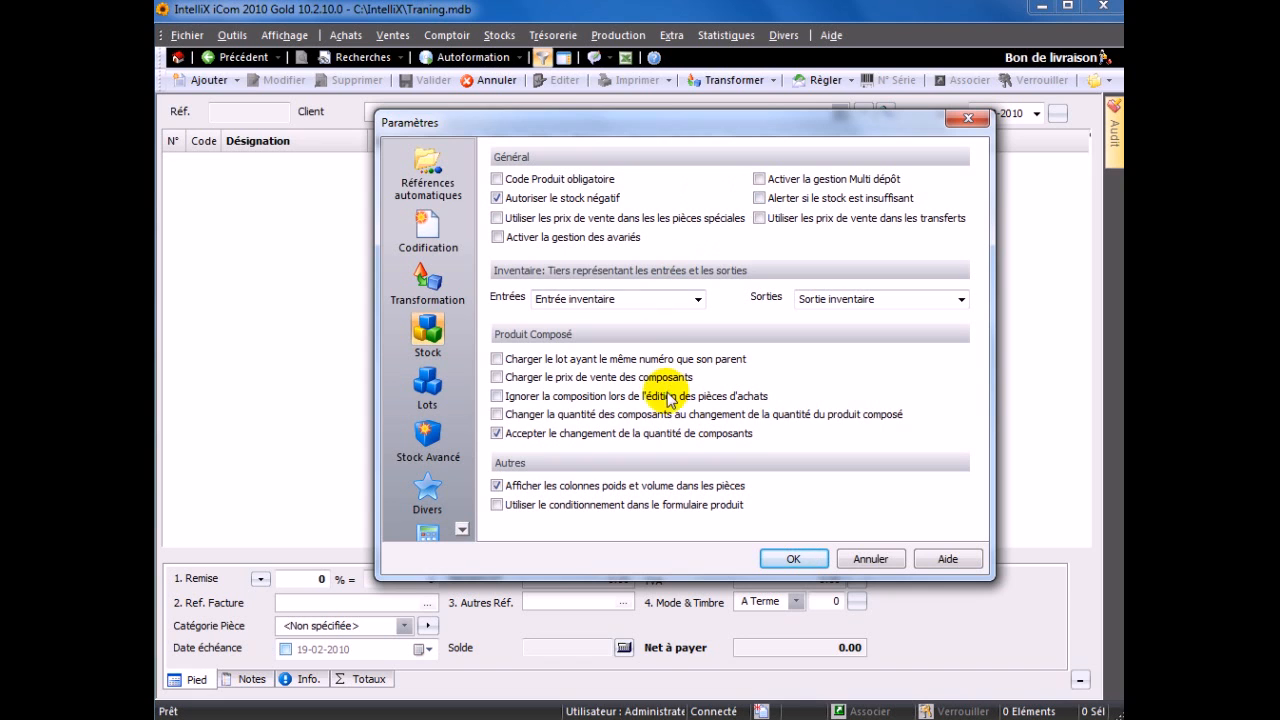
pyautogui.click(496, 198)
pyautogui.click(789, 559)
# Check the product quantities in the stock product list and return to the delivery note.
pyautogui.click(499, 35)
pyautogui.click(497, 57)
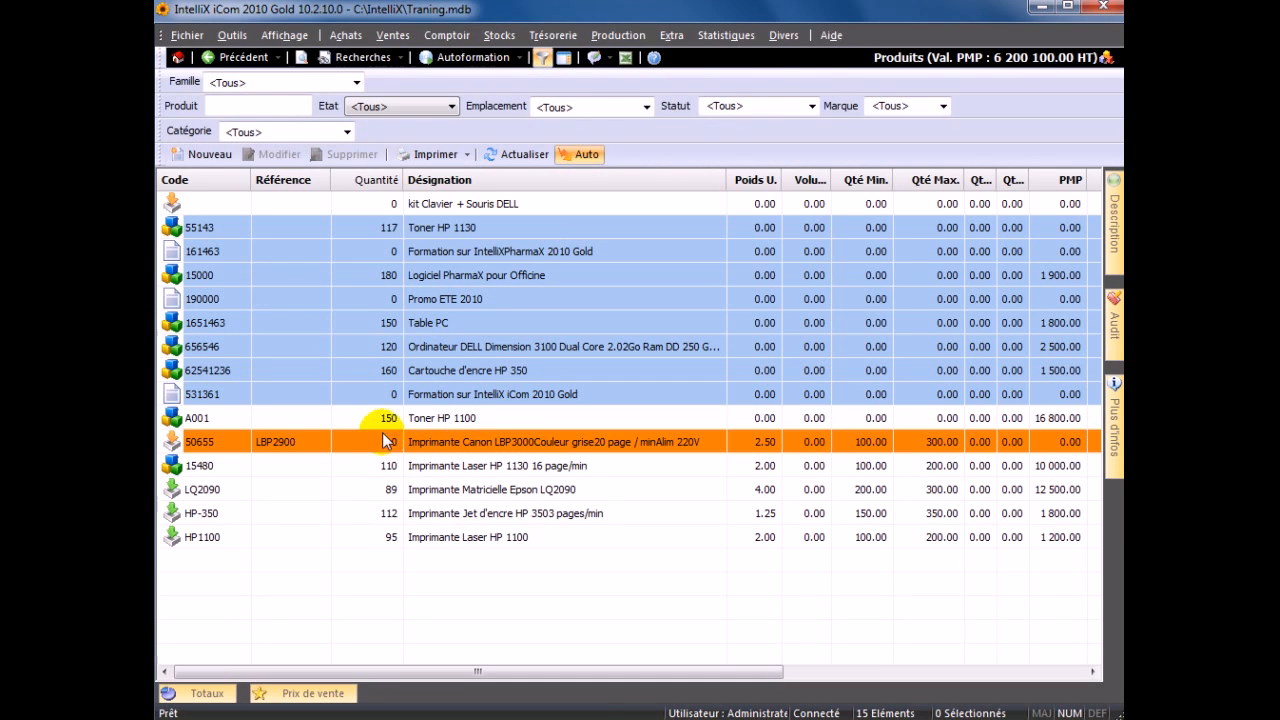
pyautogui.click(228, 57)
# Begin a new line on the delivery note and choose the product Toner HP 1130.
pyautogui.doubleClick(443, 290)
pyautogui.click(504, 252)
pyautogui.write('canon')
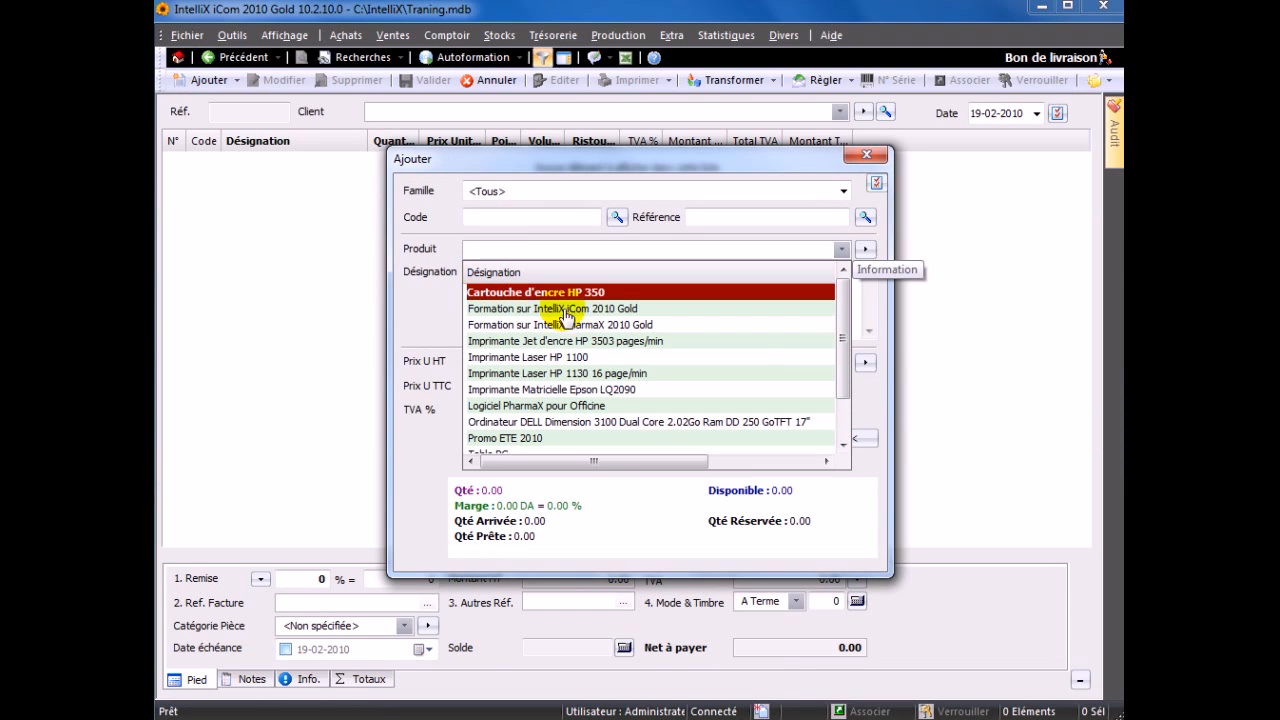
pyautogui.scroll(-1, 840, 334)
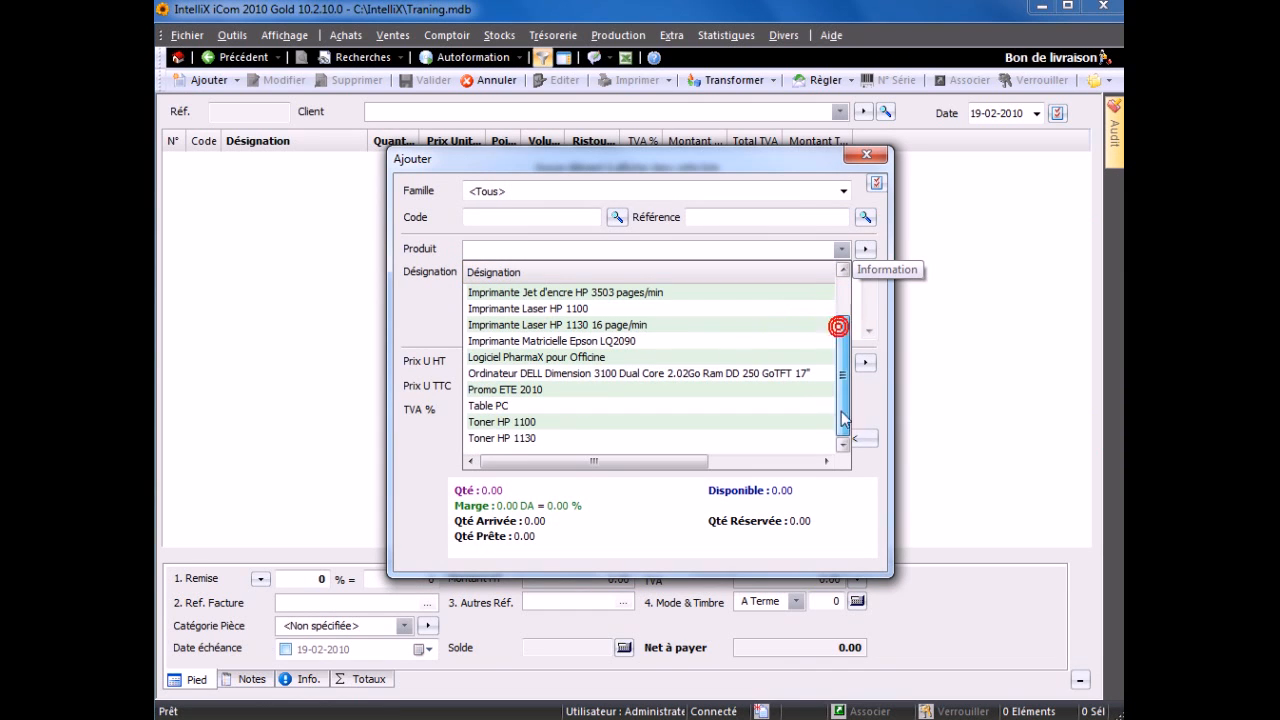
pyautogui.click(525, 440)
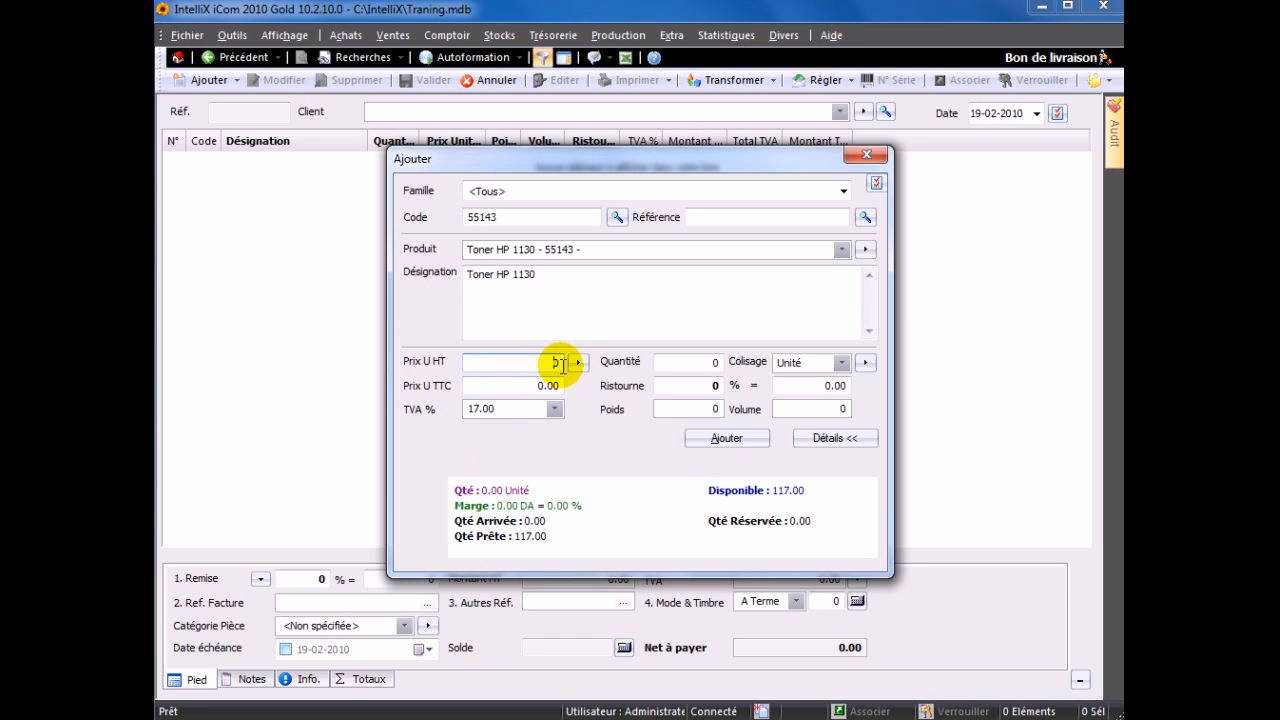
# Change the line's product to Imprimante Laser HP 1130 16 page/min by searching "imp las 16", and apply its Gros price of 11 200.00.
pyautogui.click(612, 250)
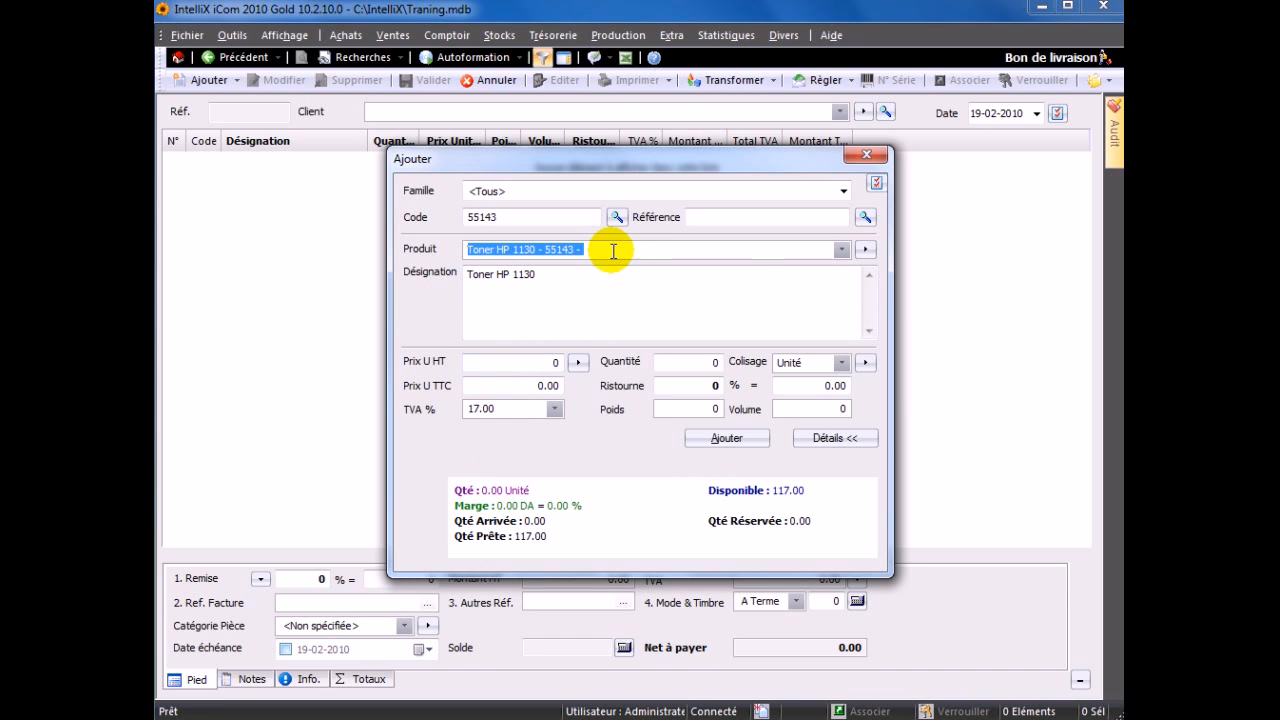
pyautogui.write('imp ')
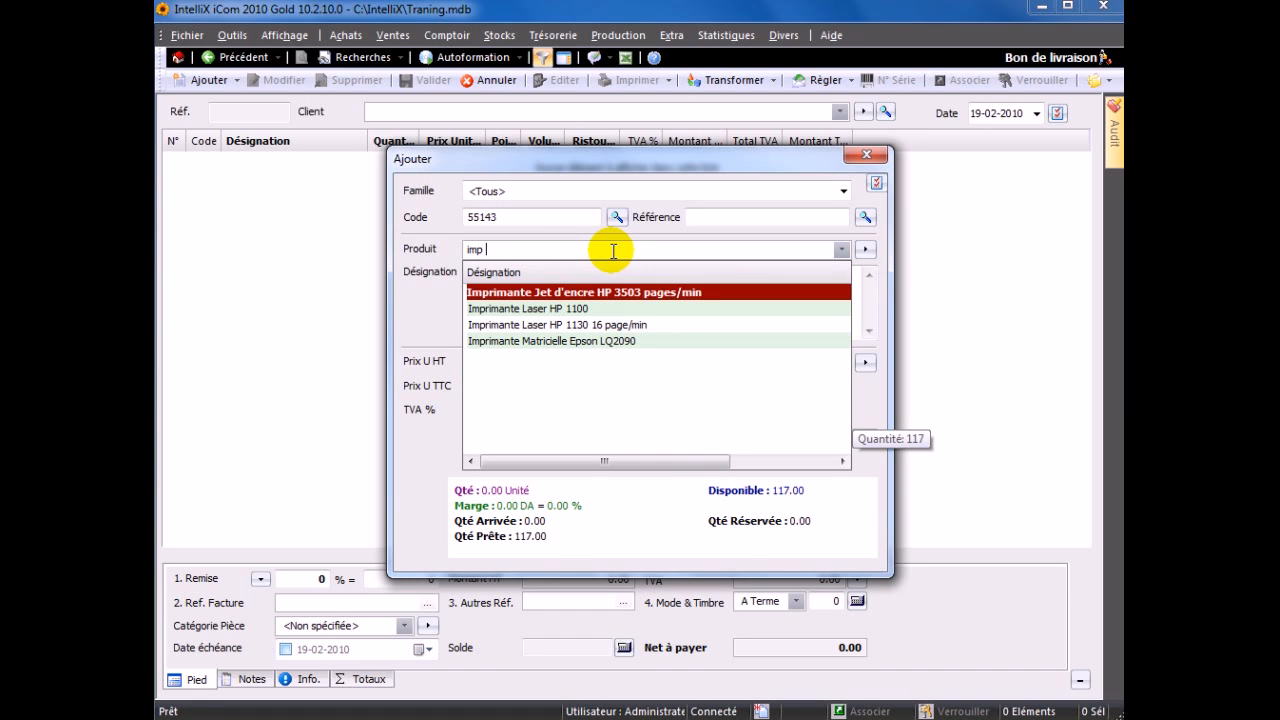
pyautogui.write('las 16')
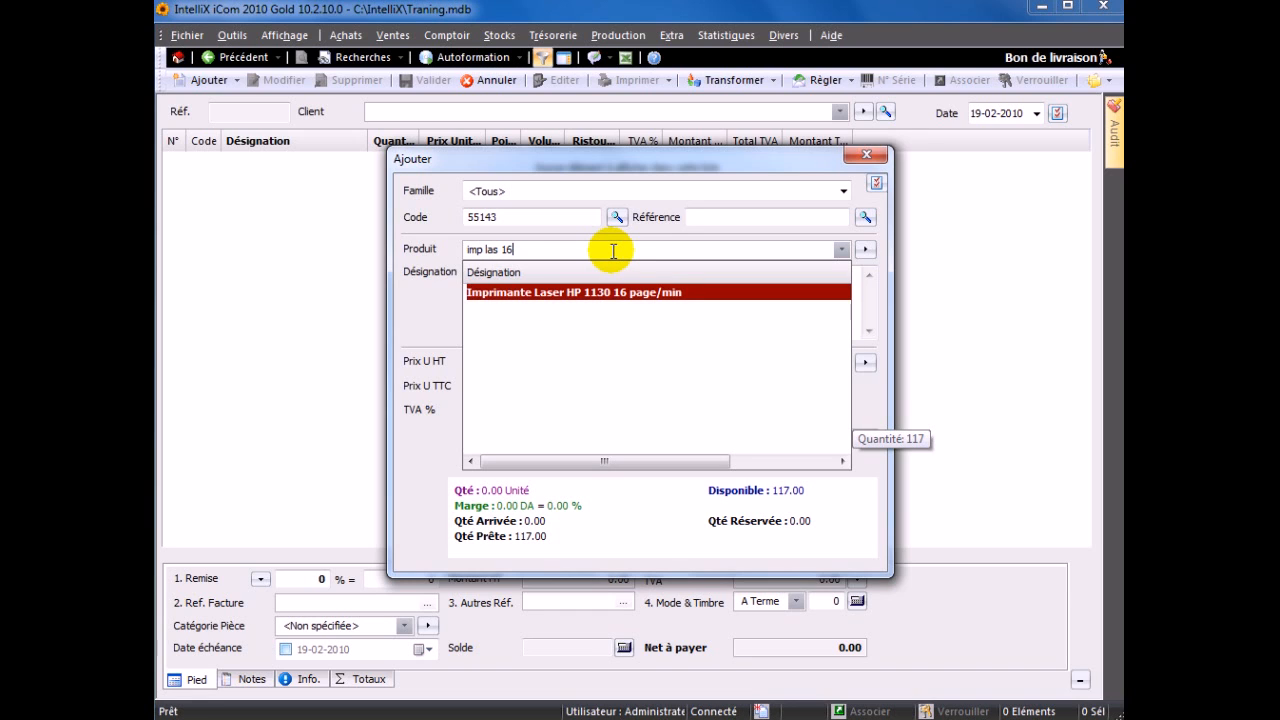
pyautogui.press('Return')
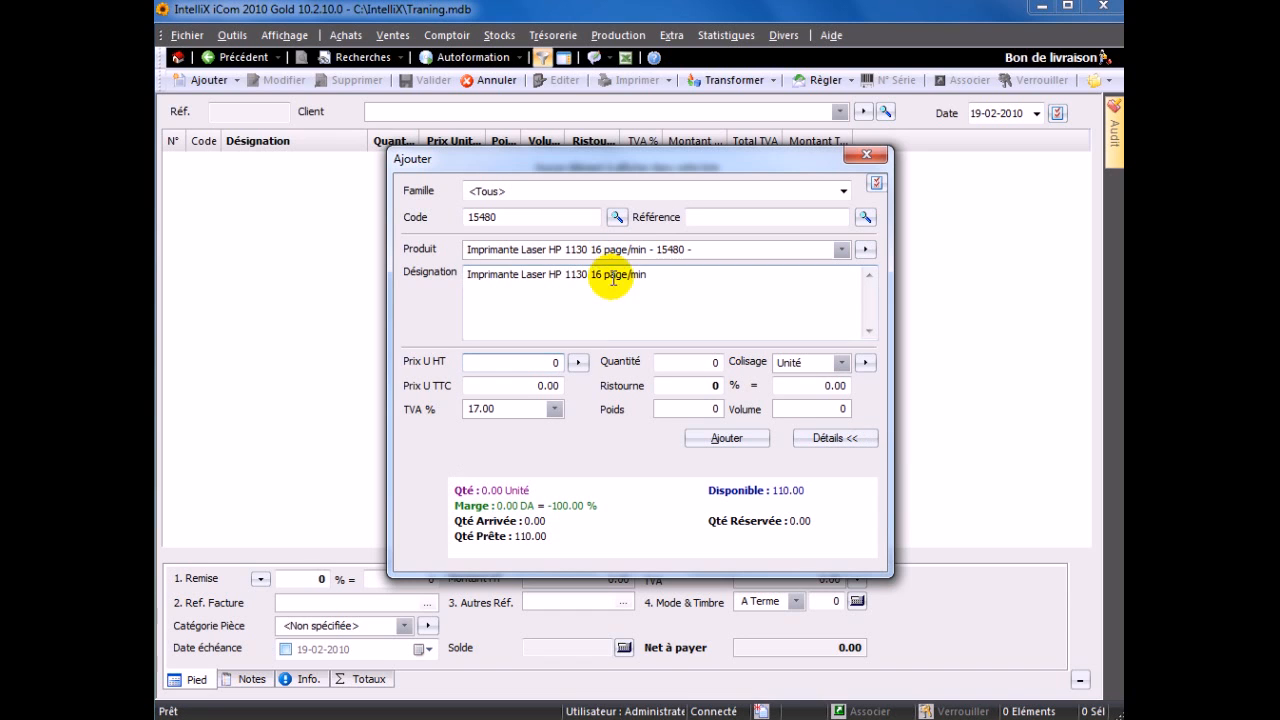
pyautogui.click(578, 362)
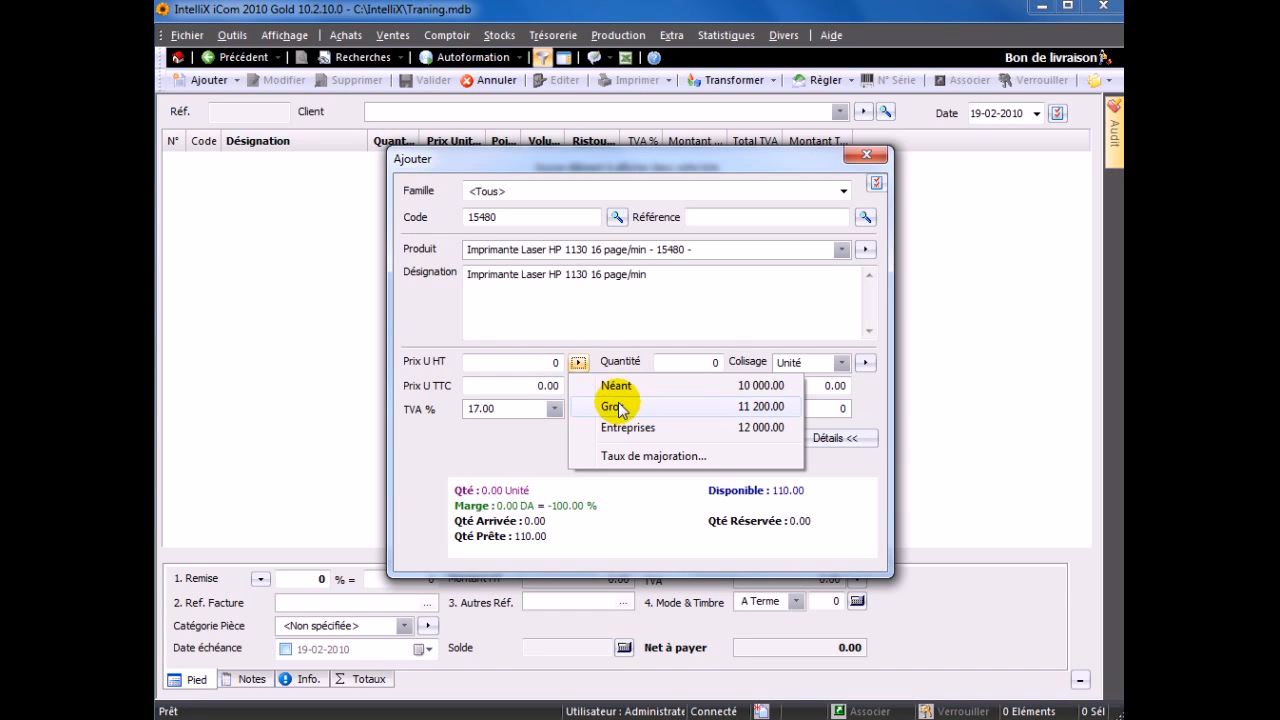
pyautogui.click(680, 406)
# Try to add the laser printer line with a quantity of 1000.
pyautogui.click(681, 359)
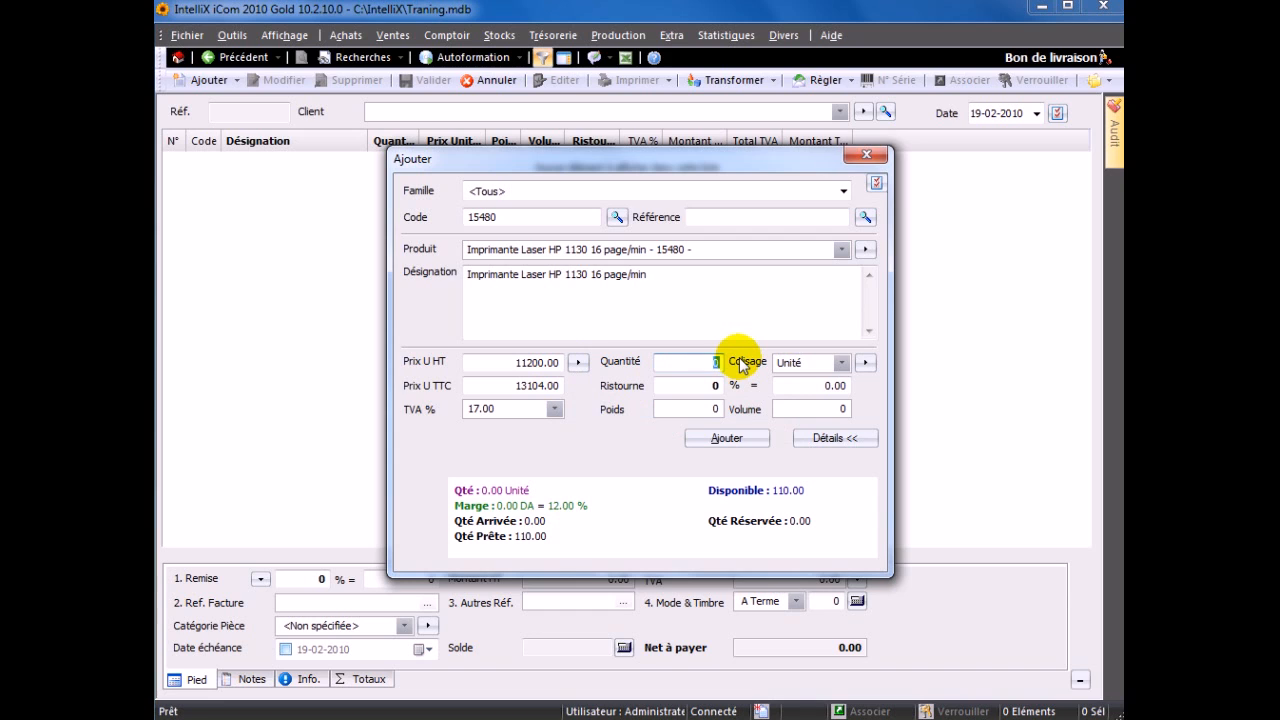
pyautogui.write('10')
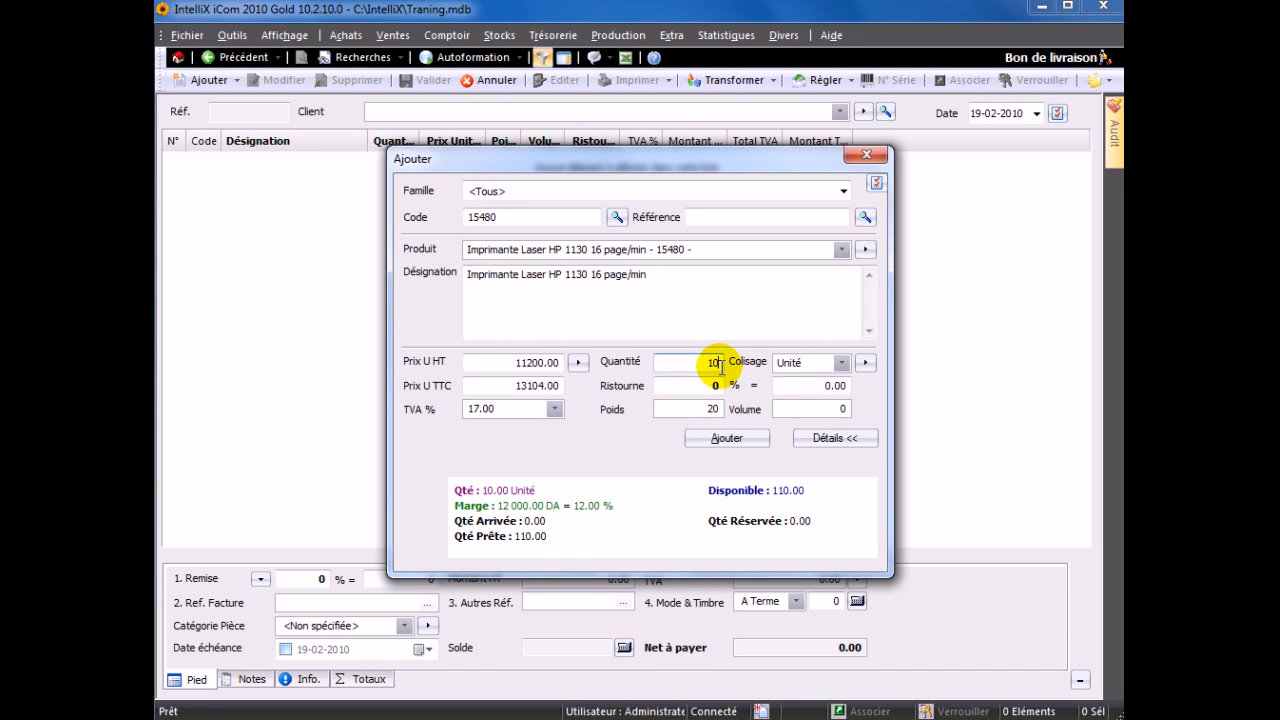
pyautogui.write('00')
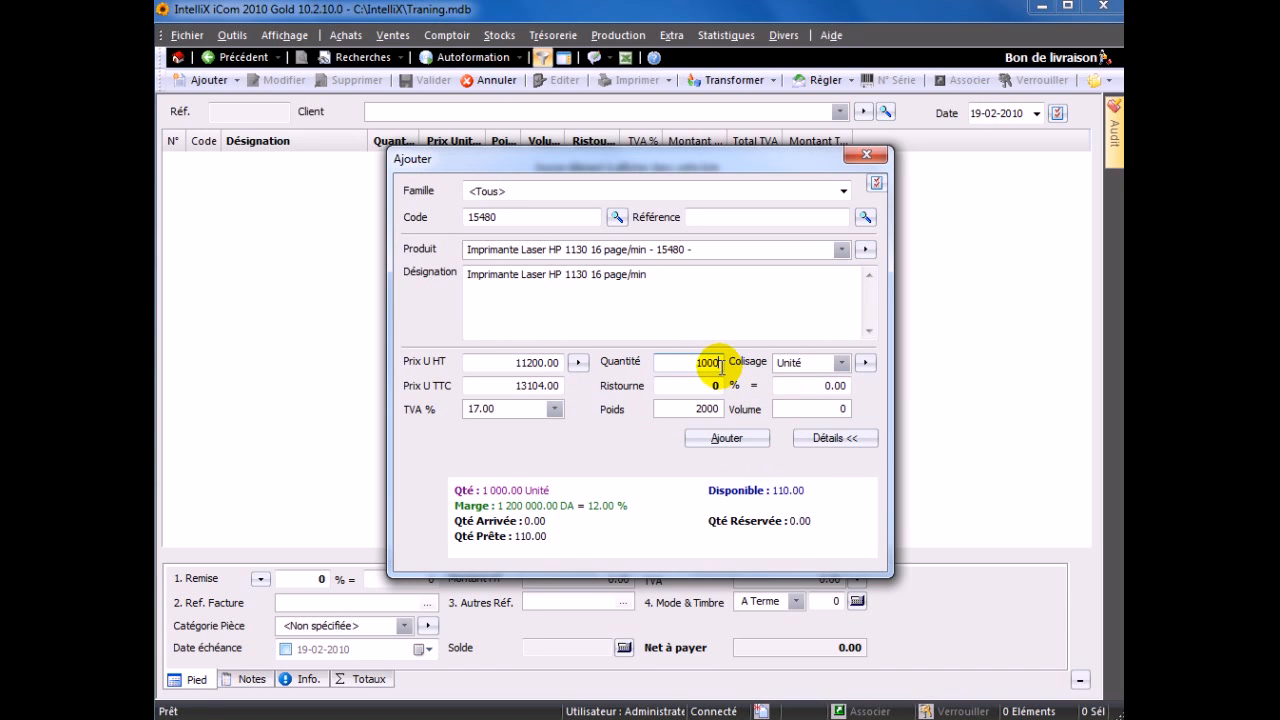
pyautogui.click(728, 440)
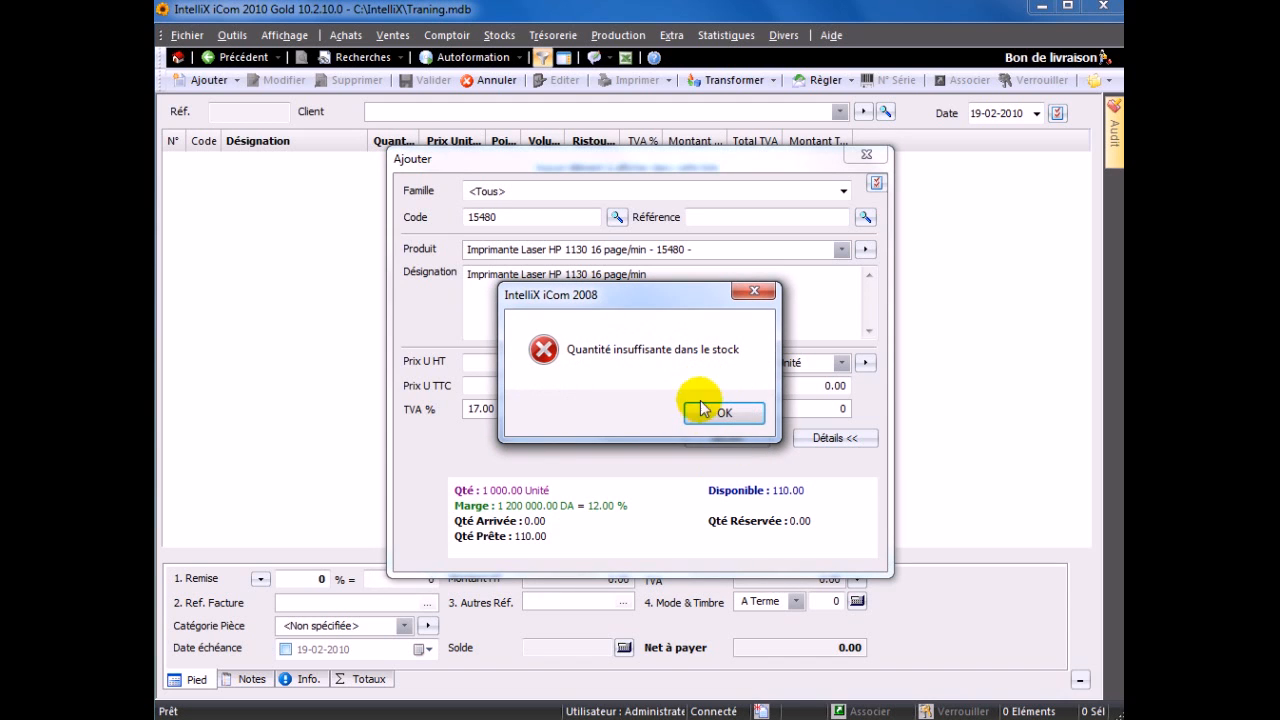
pyautogui.click(697, 410)
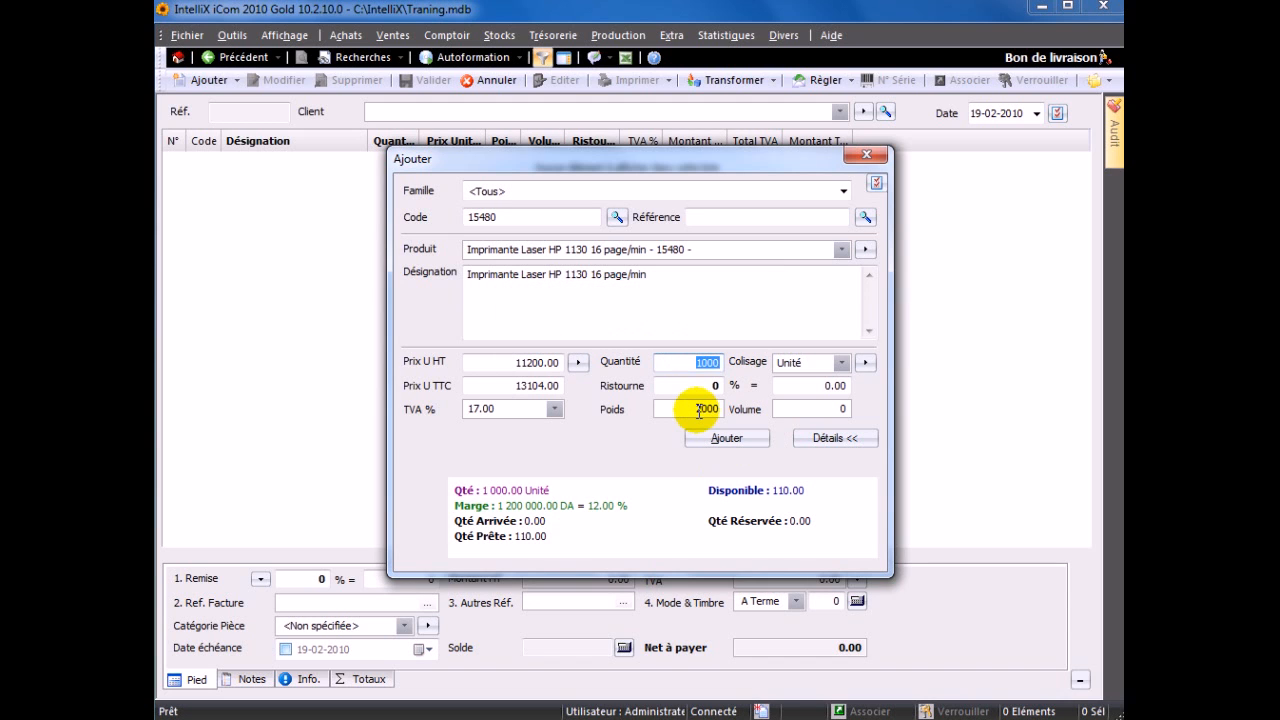
# Set the line's quantity to 10 and keep Unité as the packaging.
pyautogui.write('10')
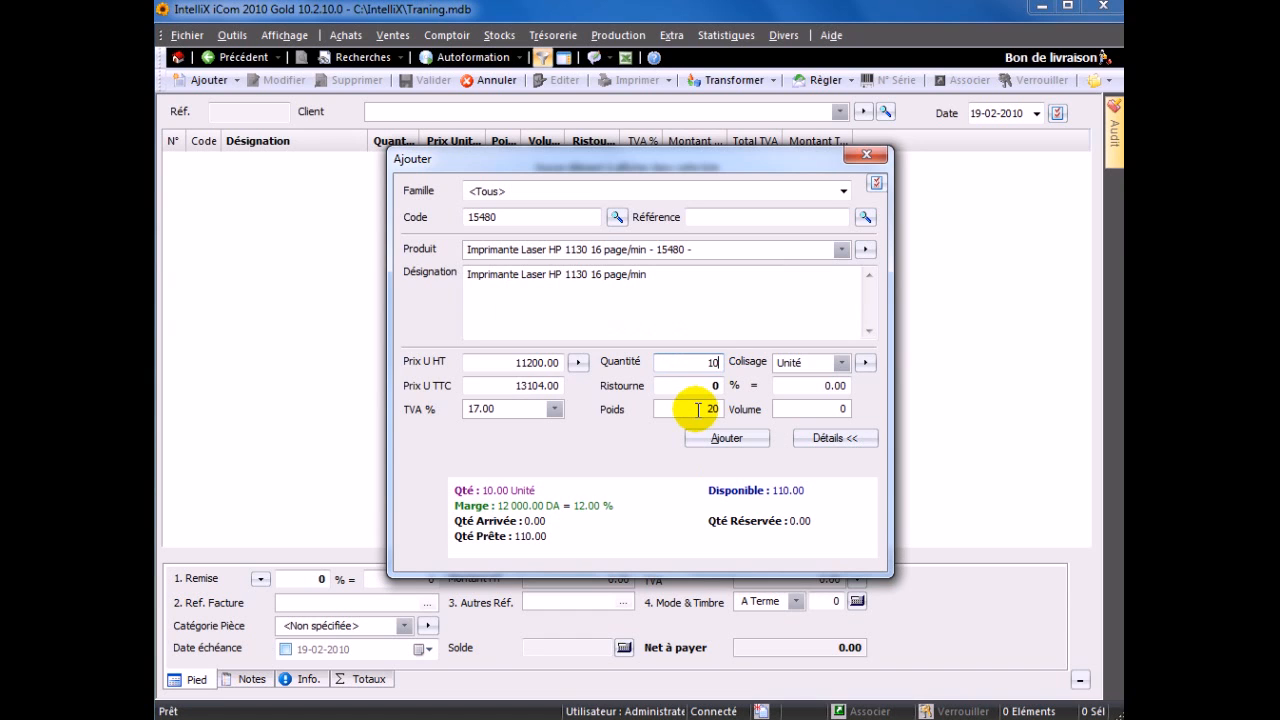
pyautogui.click(842, 362)
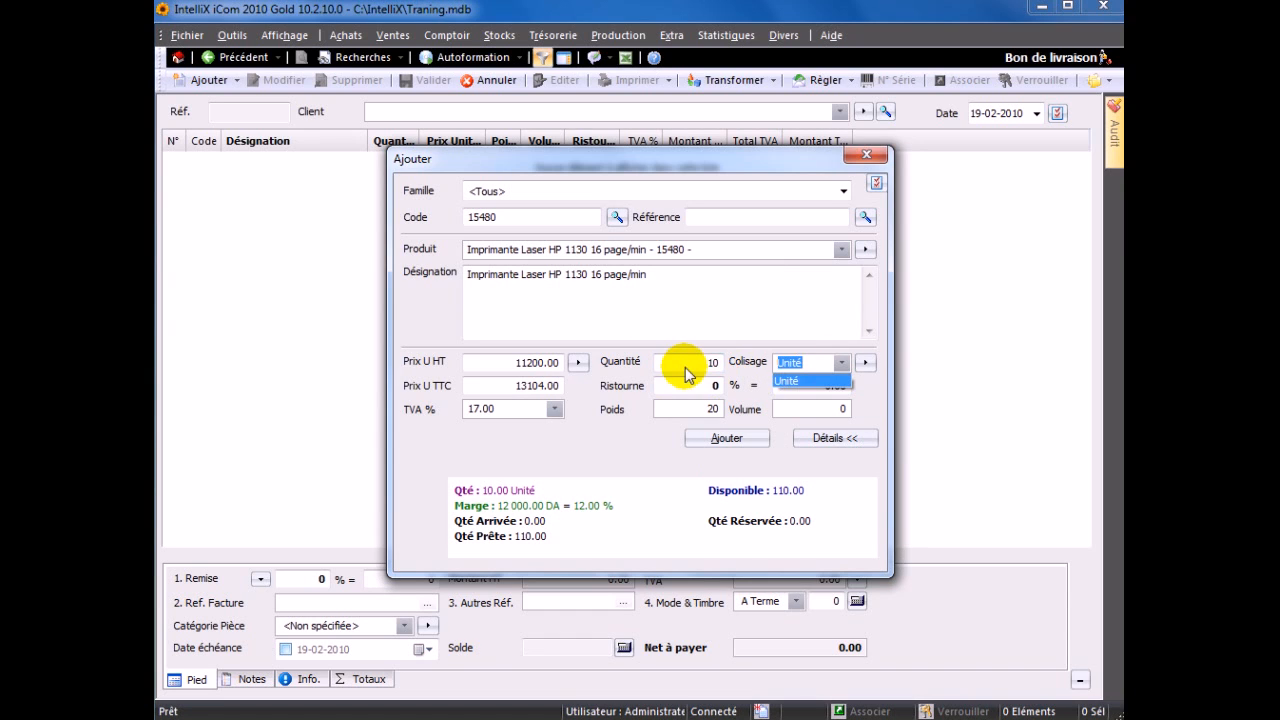
pyautogui.click(808, 363)
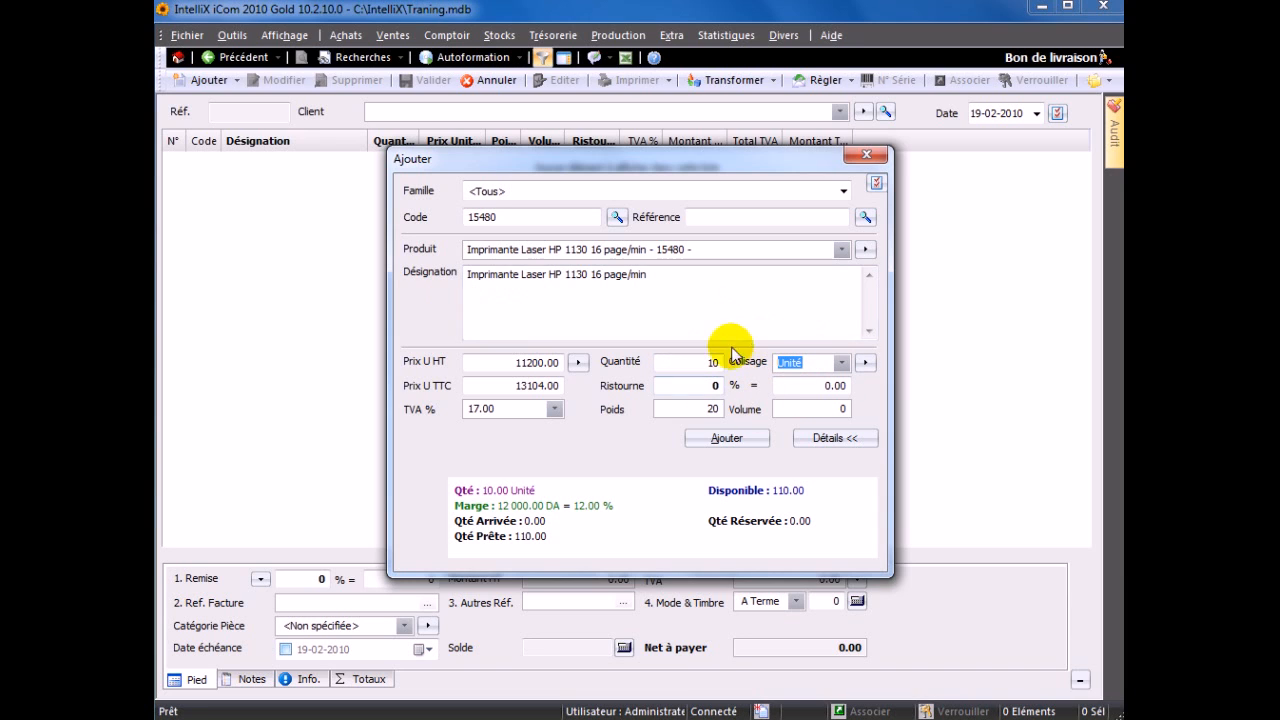
# Set the line's rebate to an amount of 1200 in place of a trial 2 %, and add the line to the delivery note.
pyautogui.click(678, 385)
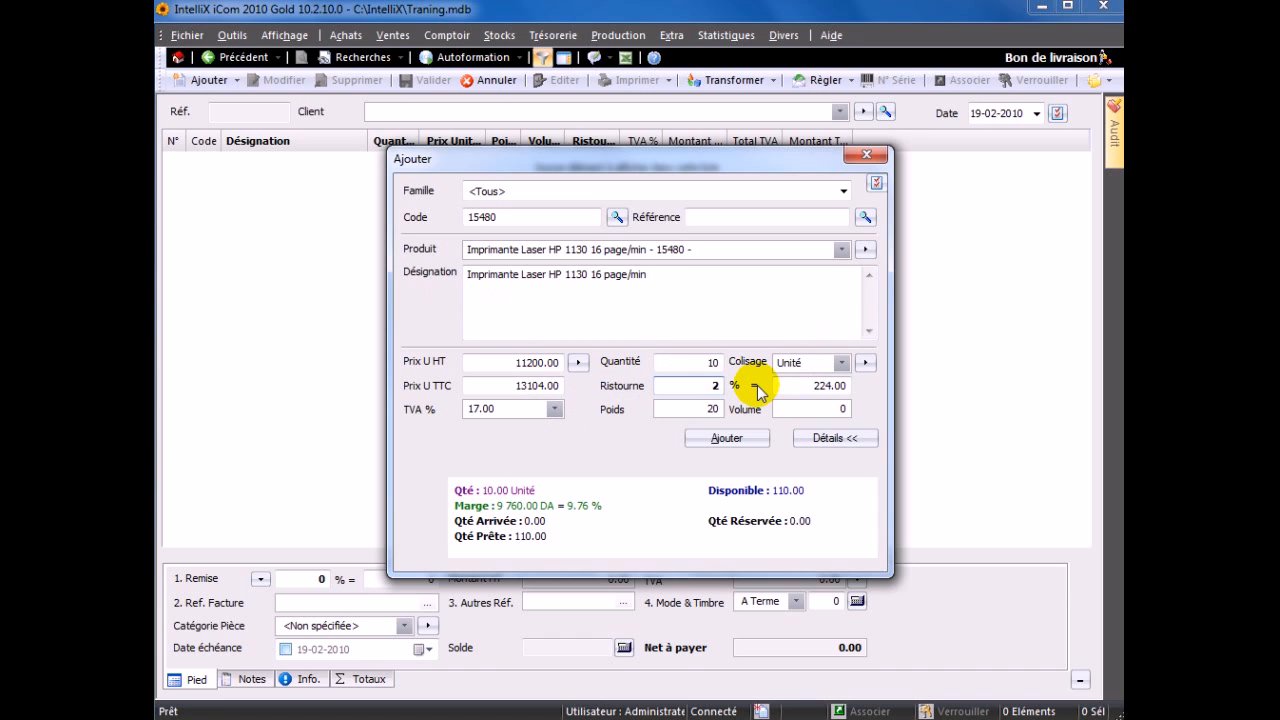
pyautogui.write('2')
pyautogui.click(792, 384)
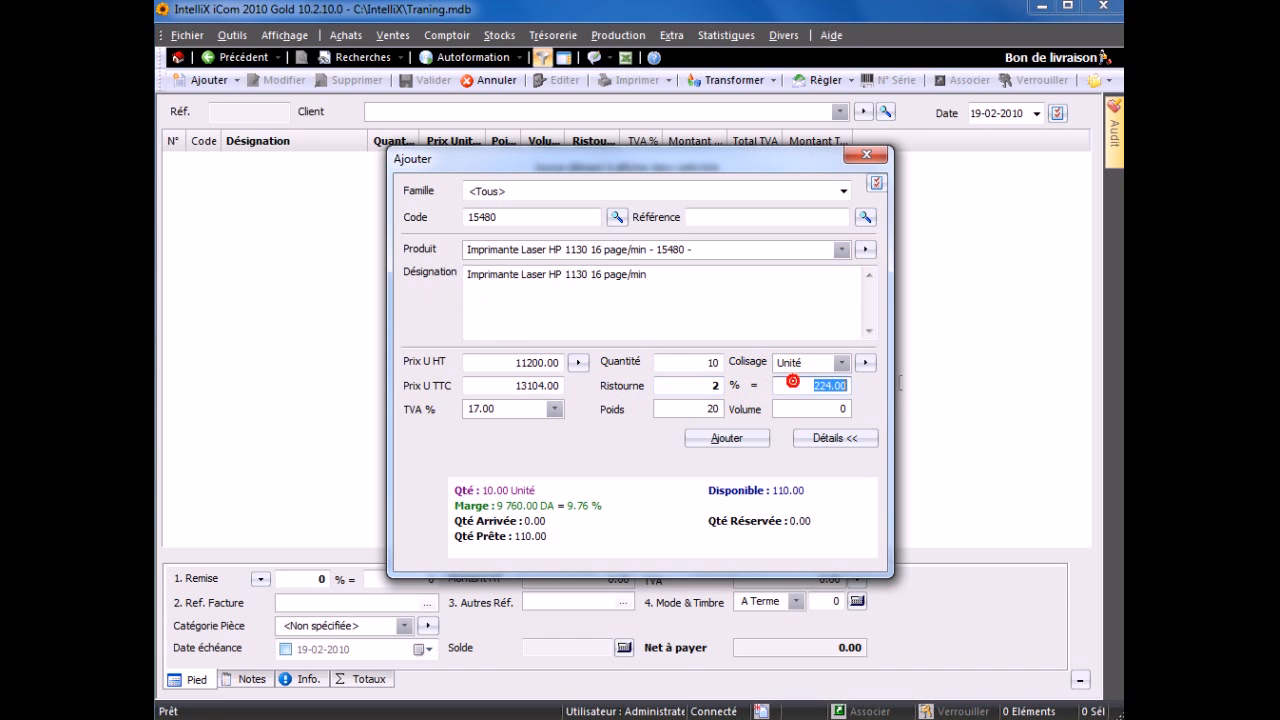
pyautogui.write('1200')
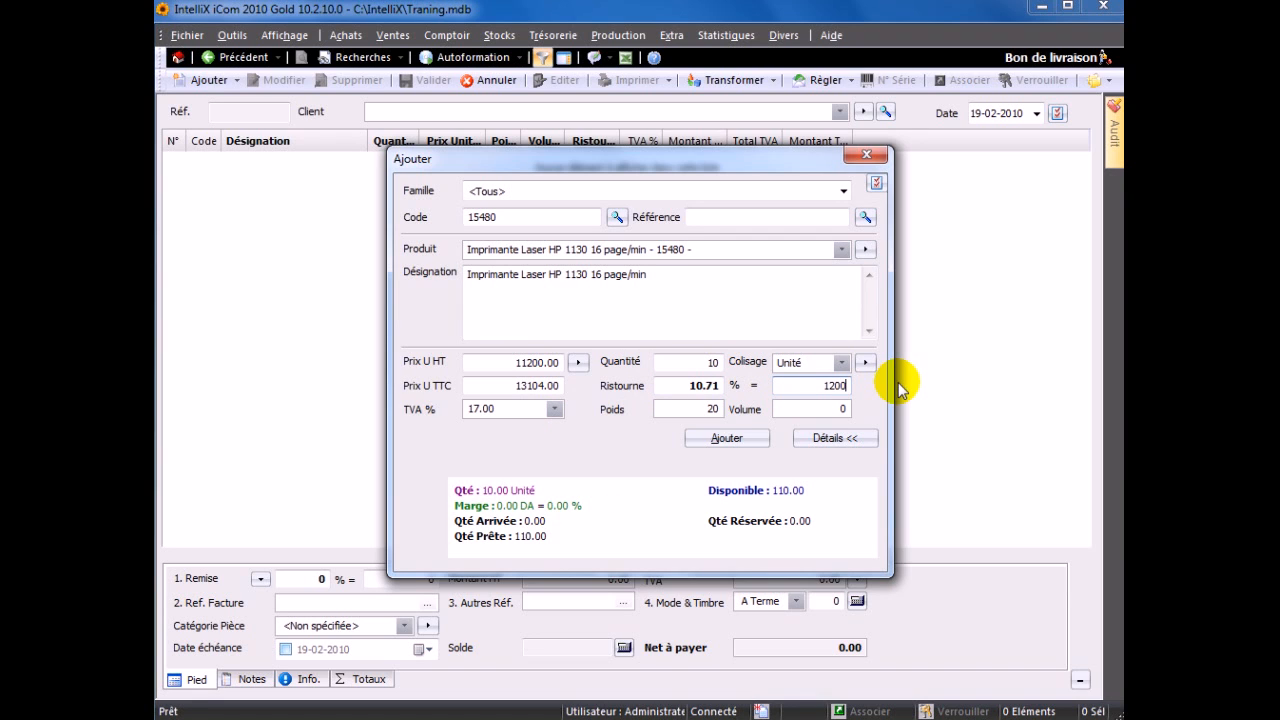
pyautogui.click(522, 365)
pyautogui.click(816, 385)
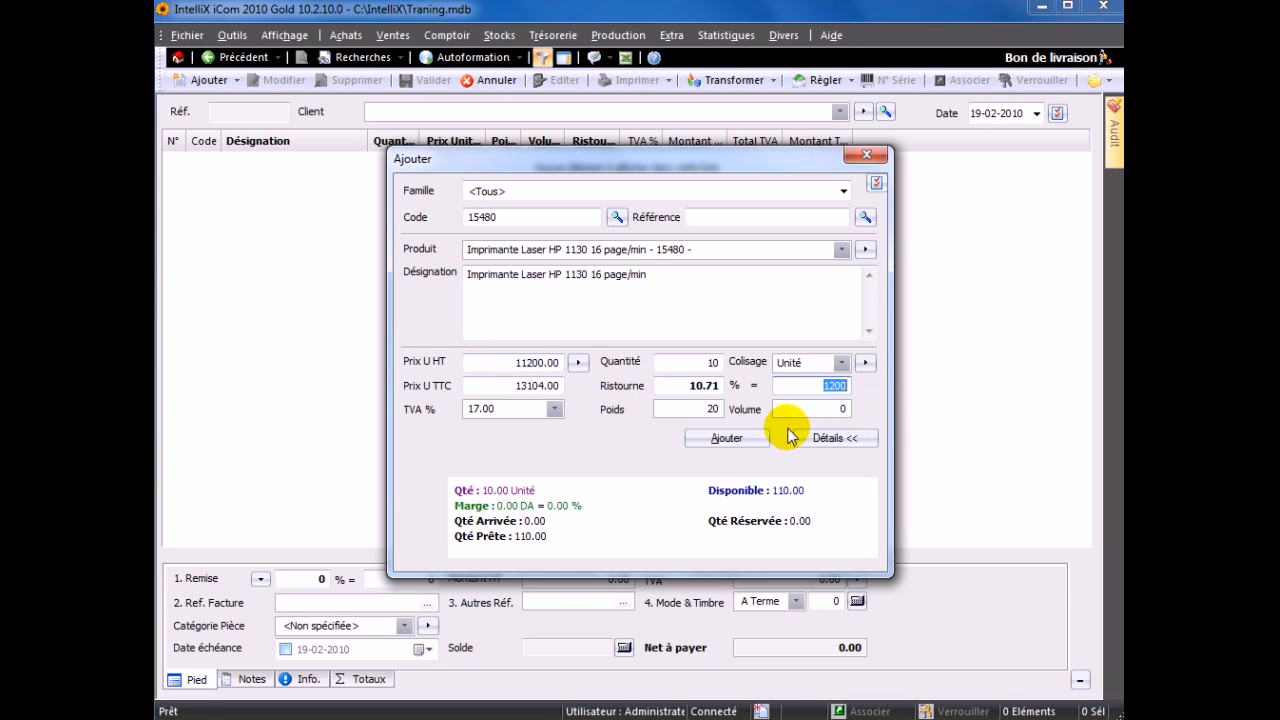
pyautogui.click(726, 440)
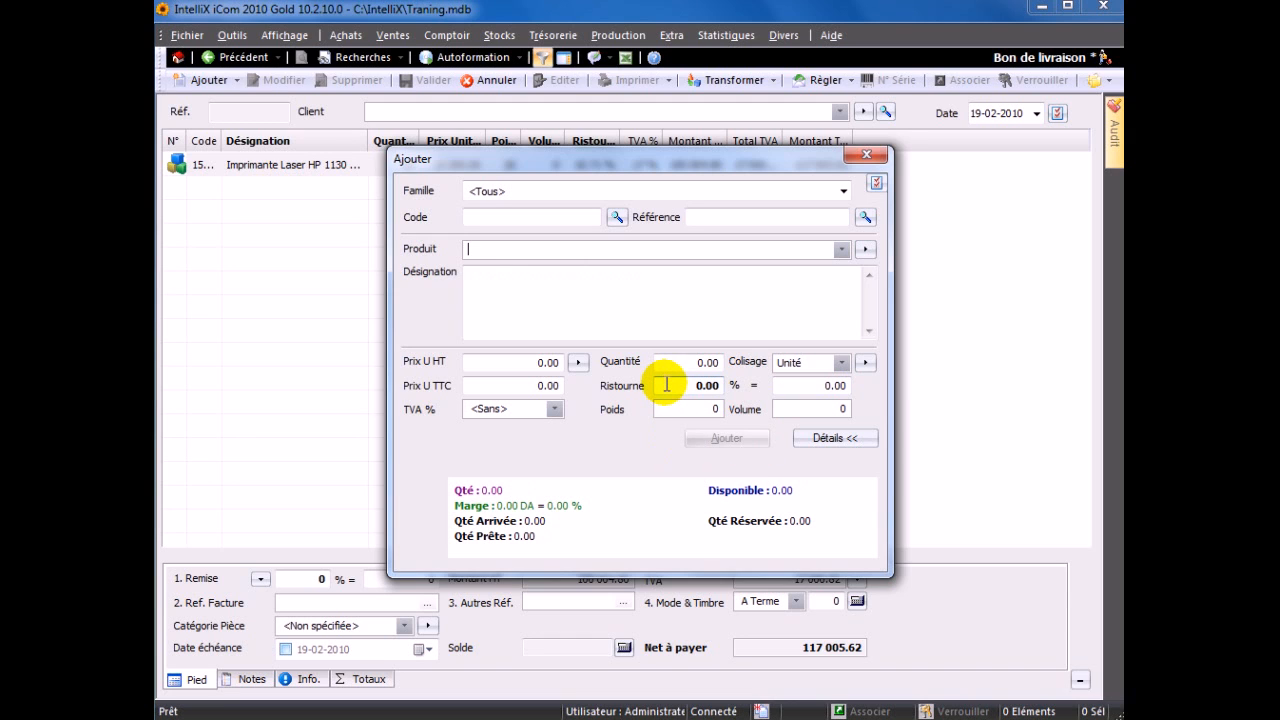
pyautogui.hotkey('alt', 'Down')
pyautogui.press('Down')
pyautogui.press('Down')
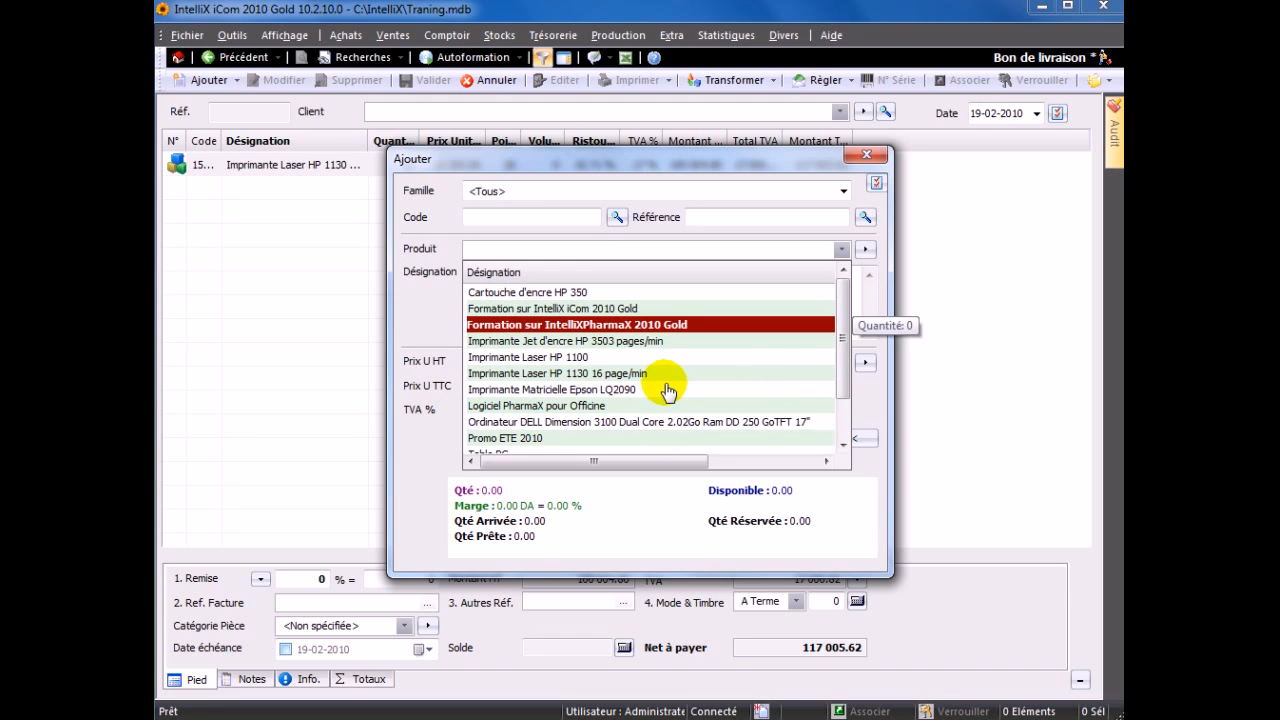
pyautogui.press('Return')
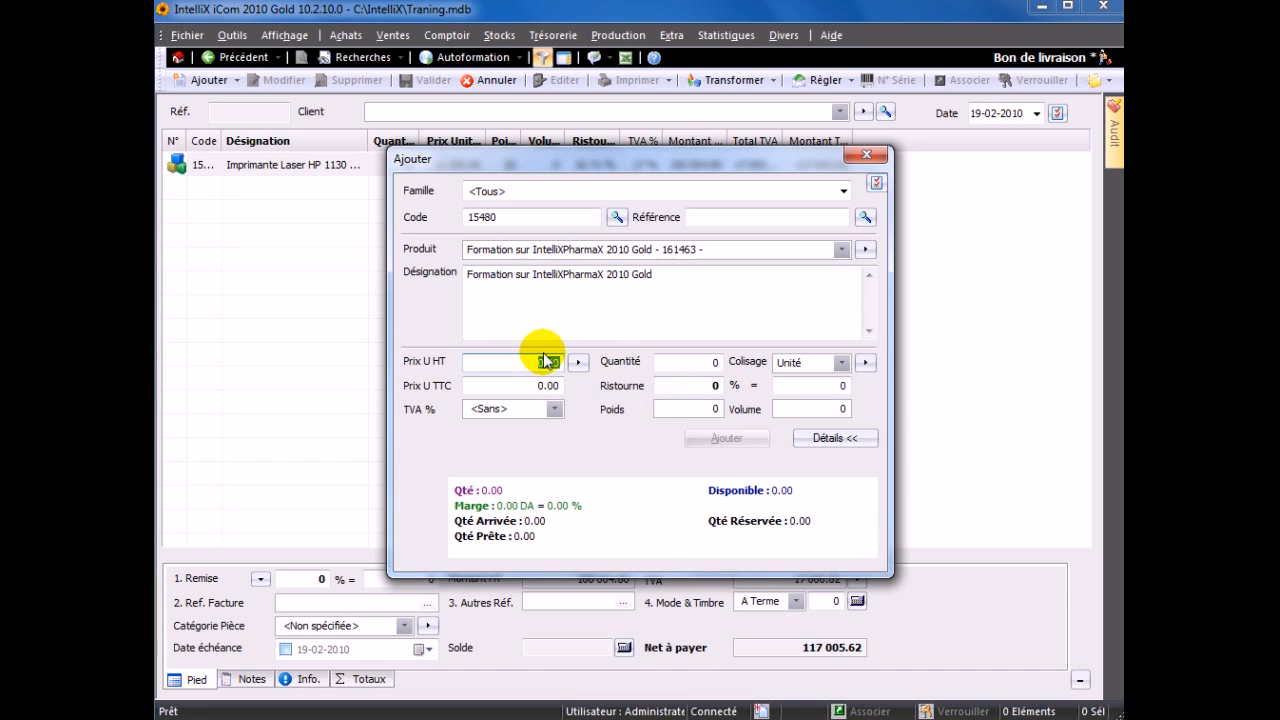
pyautogui.click(690, 363)
pyautogui.write('1')
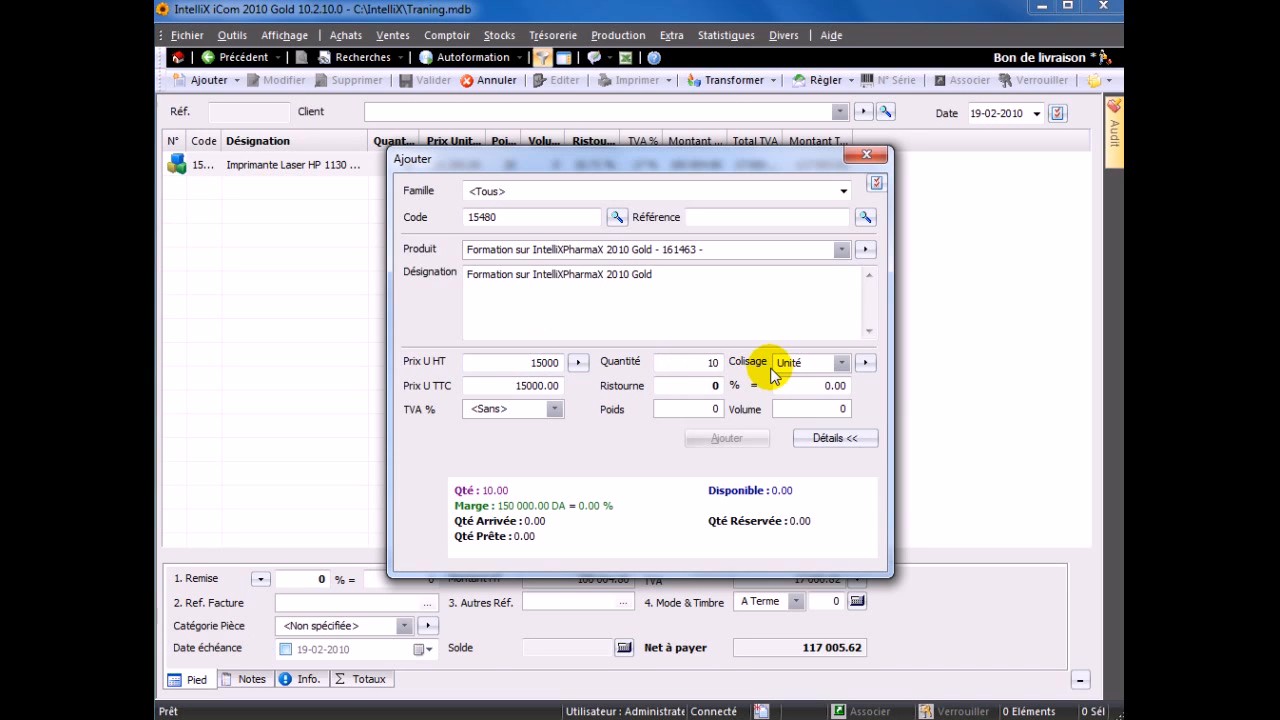
pyautogui.click(865, 157)
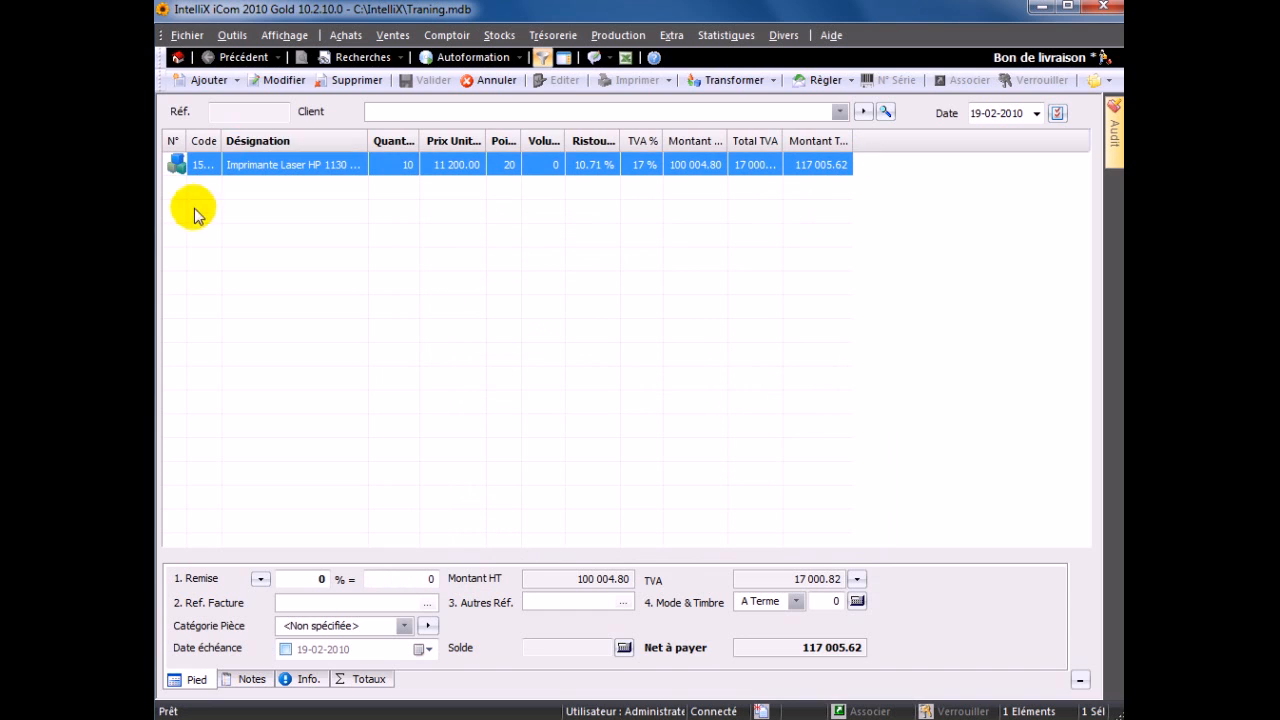
# Assign the client INI to the delivery note and validate it.
pyautogui.click(839, 111)
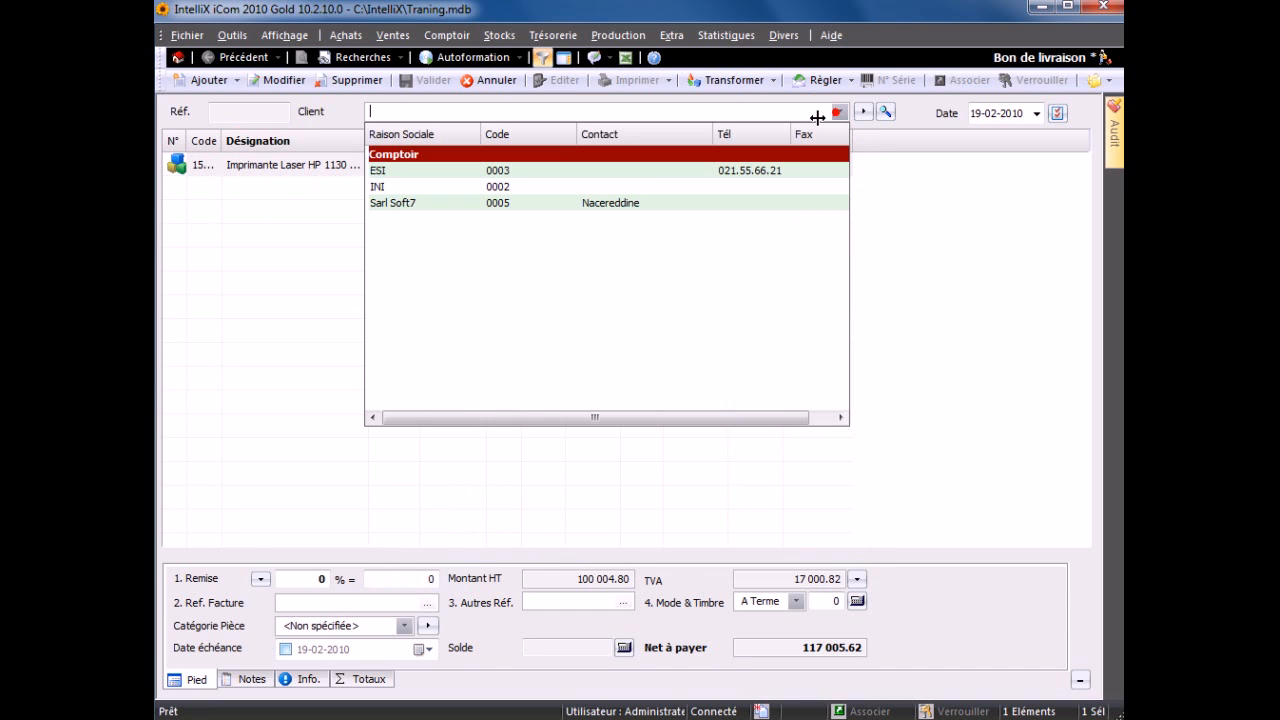
pyautogui.click(385, 187)
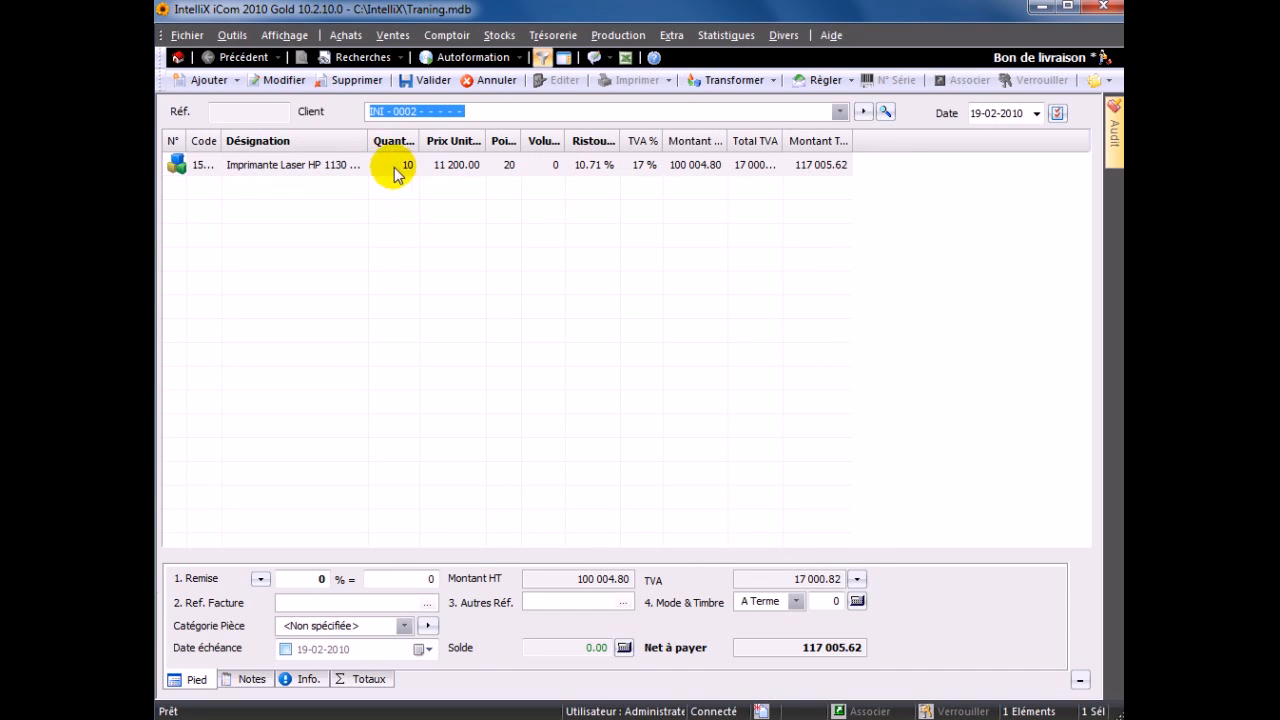
pyautogui.click(423, 86)
# Check the stock quantity of Imprimante Laser HP 1130 16 page/min in the product list.
pyautogui.click(497, 40)
pyautogui.click(500, 52)
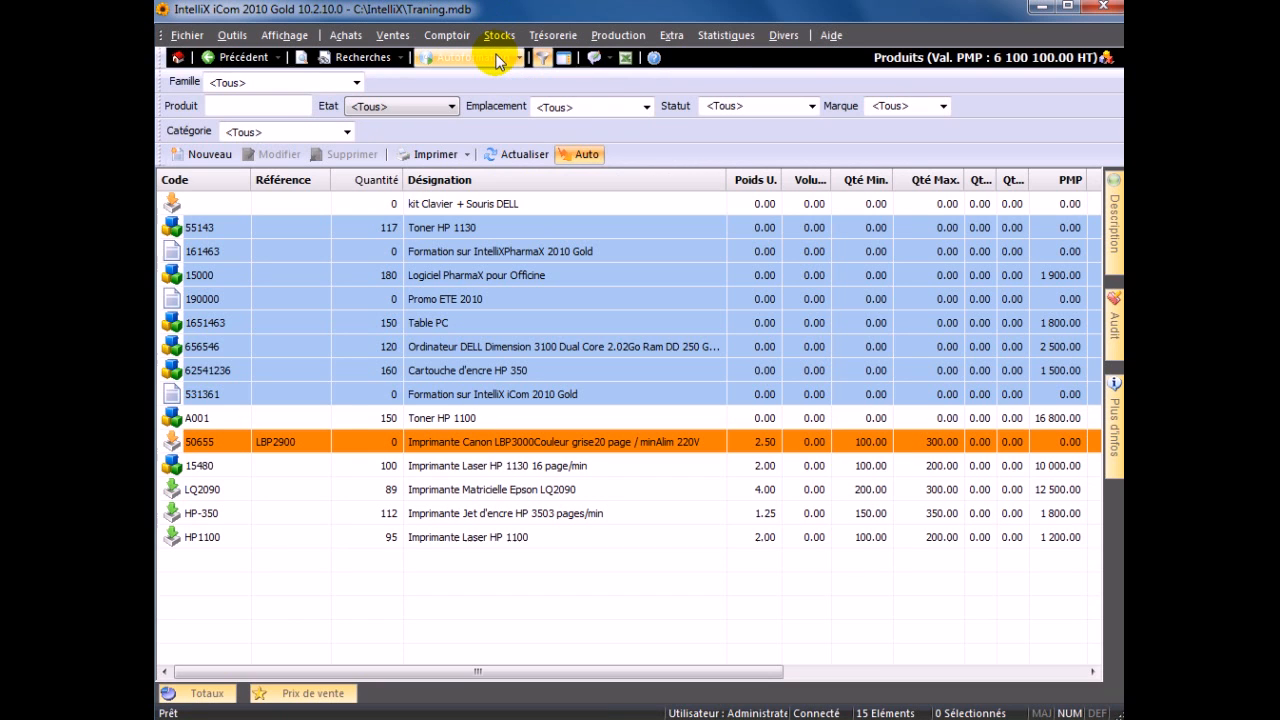
pyautogui.click(414, 464)
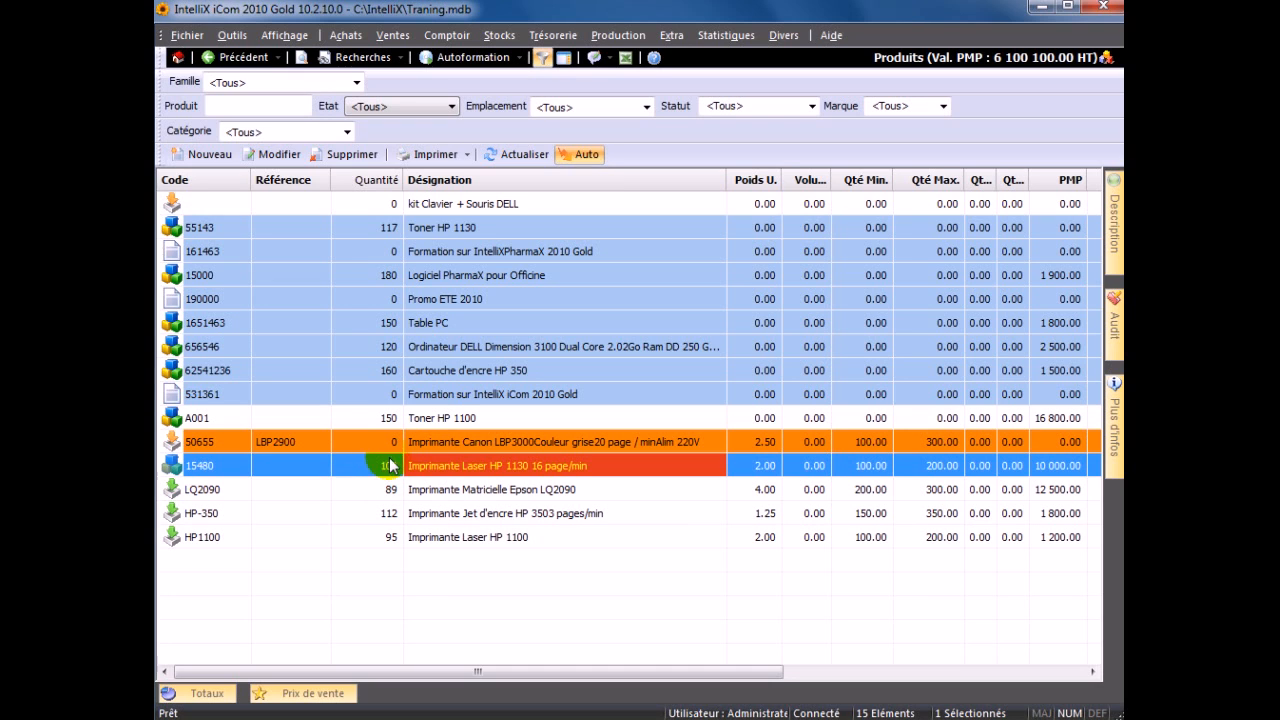
# Delete the client INI's delivery note from the stock journal and confirm the deletion.
pyautogui.click(240, 57)
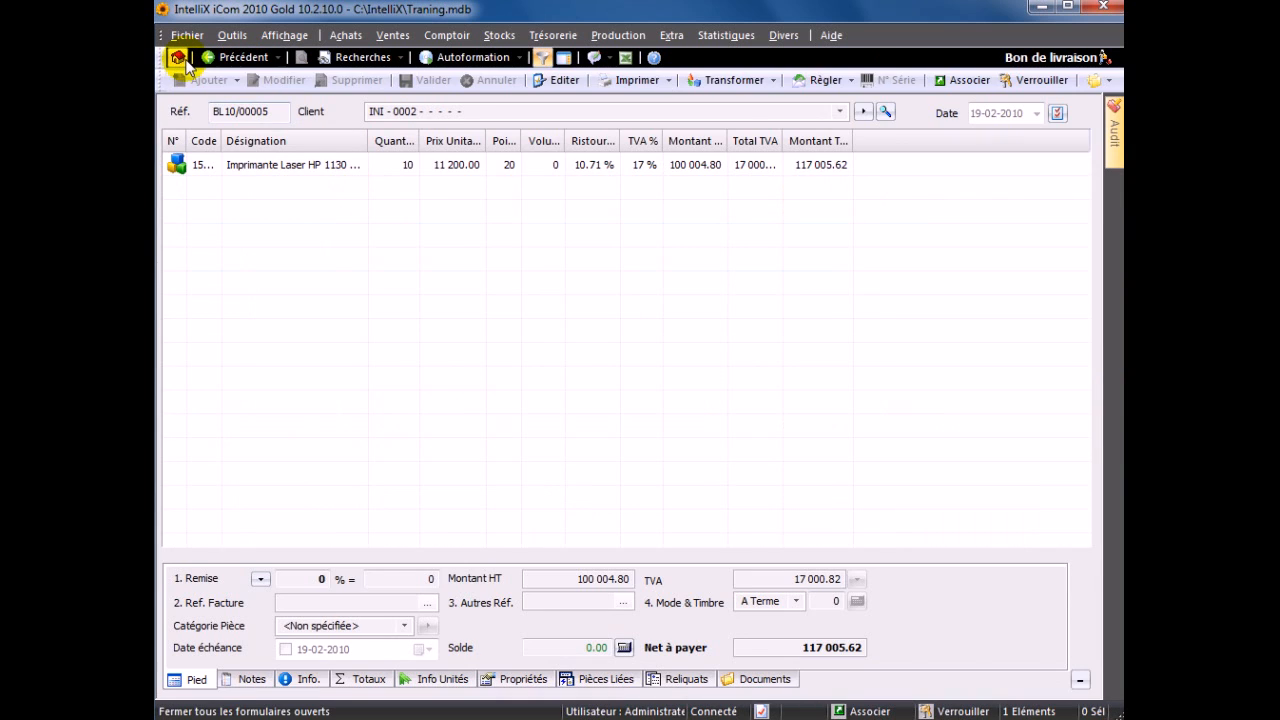
pyautogui.click(179, 57)
pyautogui.click(485, 38)
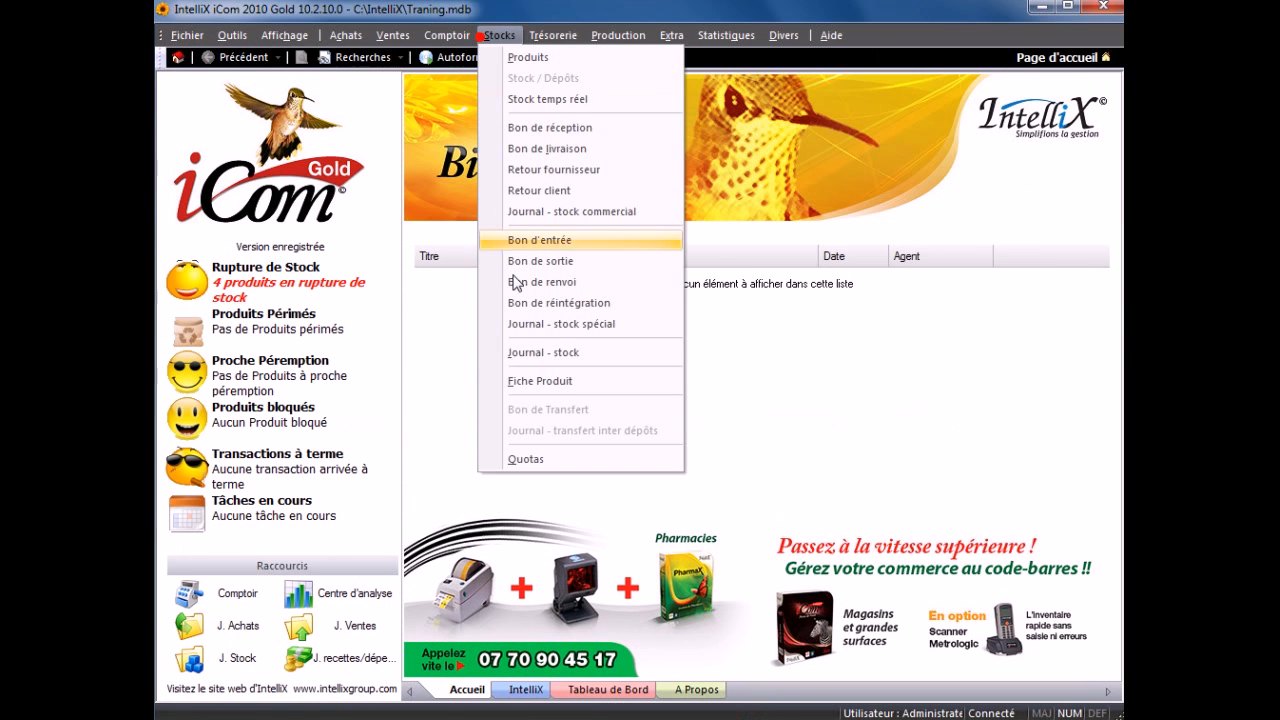
pyautogui.click(535, 352)
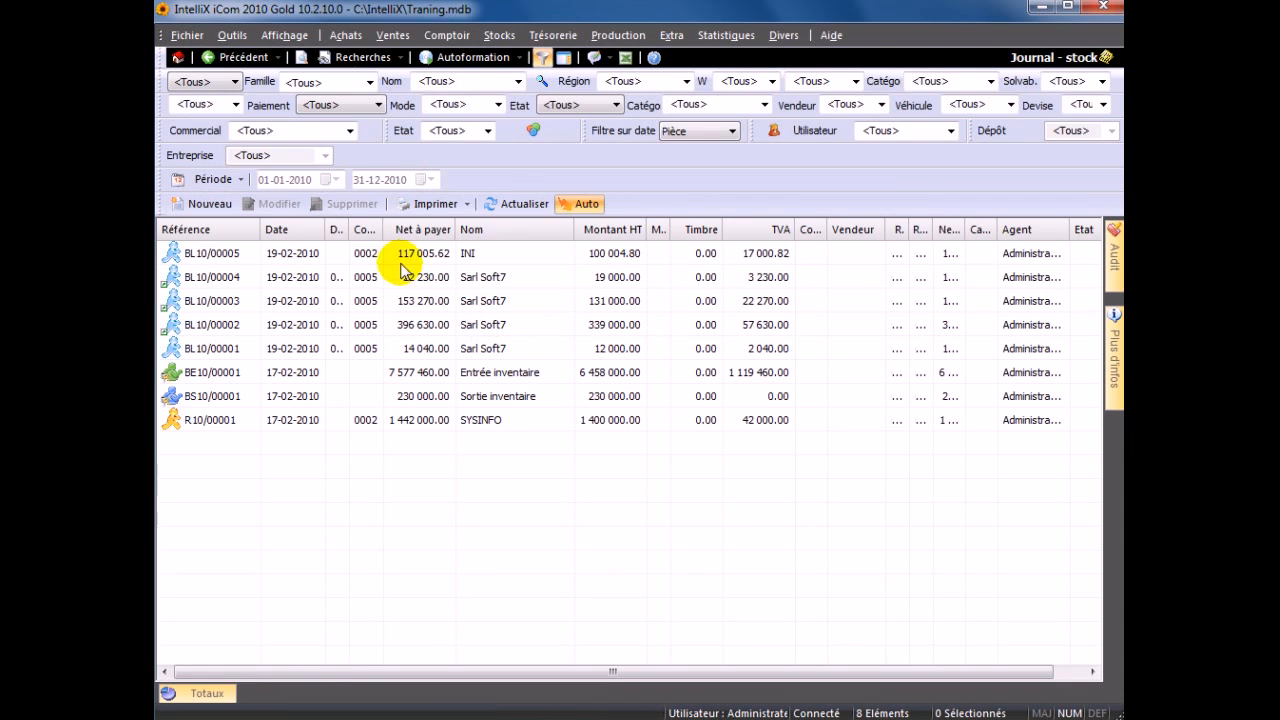
pyautogui.click(484, 253)
pyautogui.rightClick(546, 258)
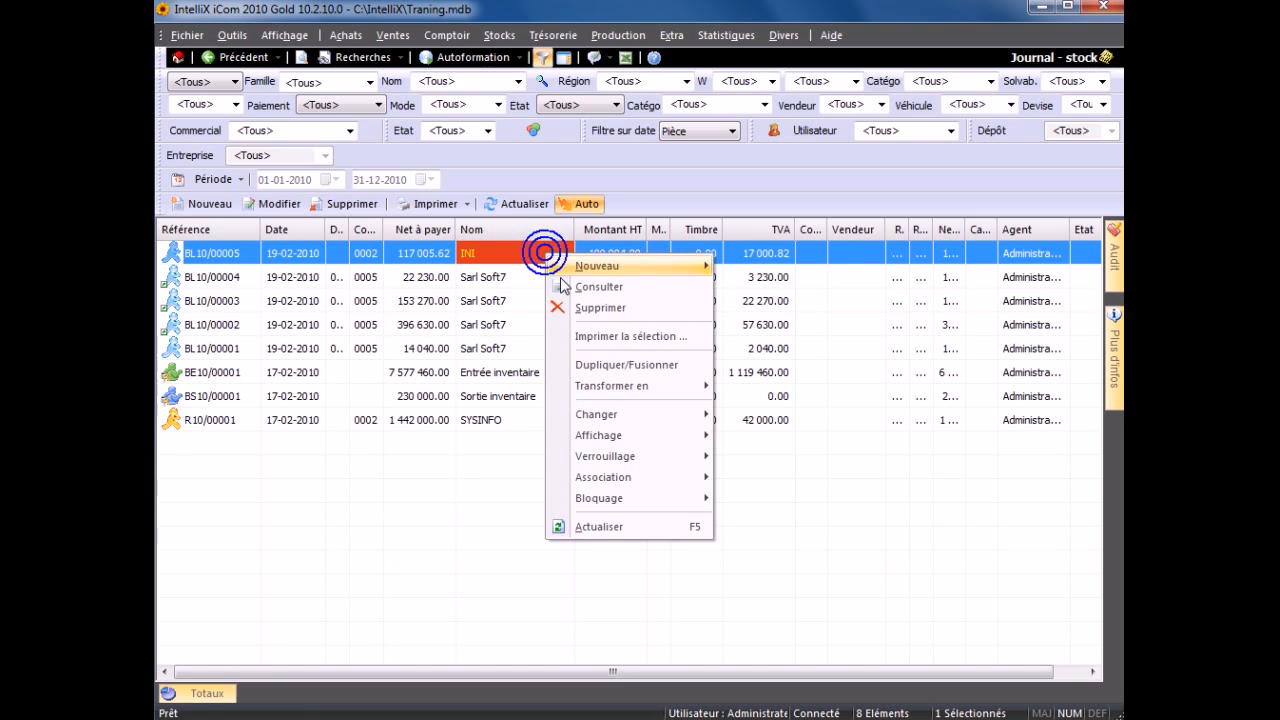
pyautogui.click(592, 313)
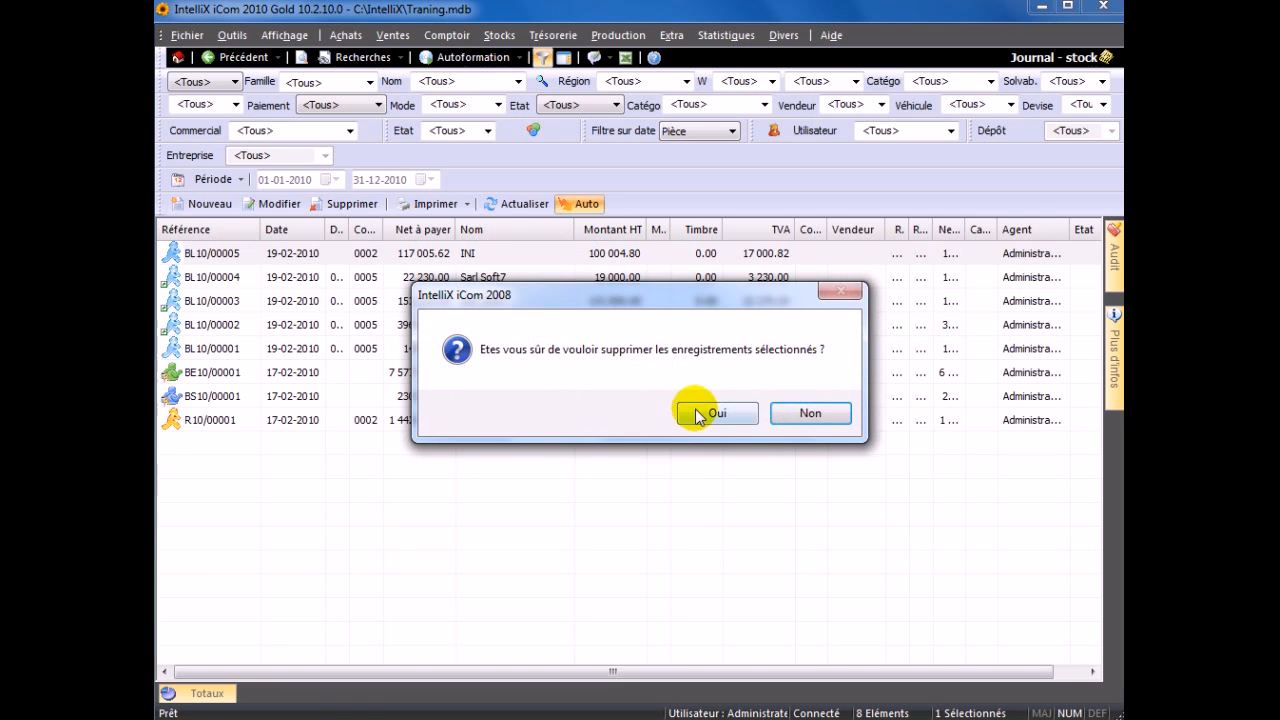
pyautogui.click(705, 410)
# Check the stock quantity of Imprimante Laser HP 1130 16 page/min in the product list after the deletion.
pyautogui.click(499, 35)
pyautogui.click(505, 49)
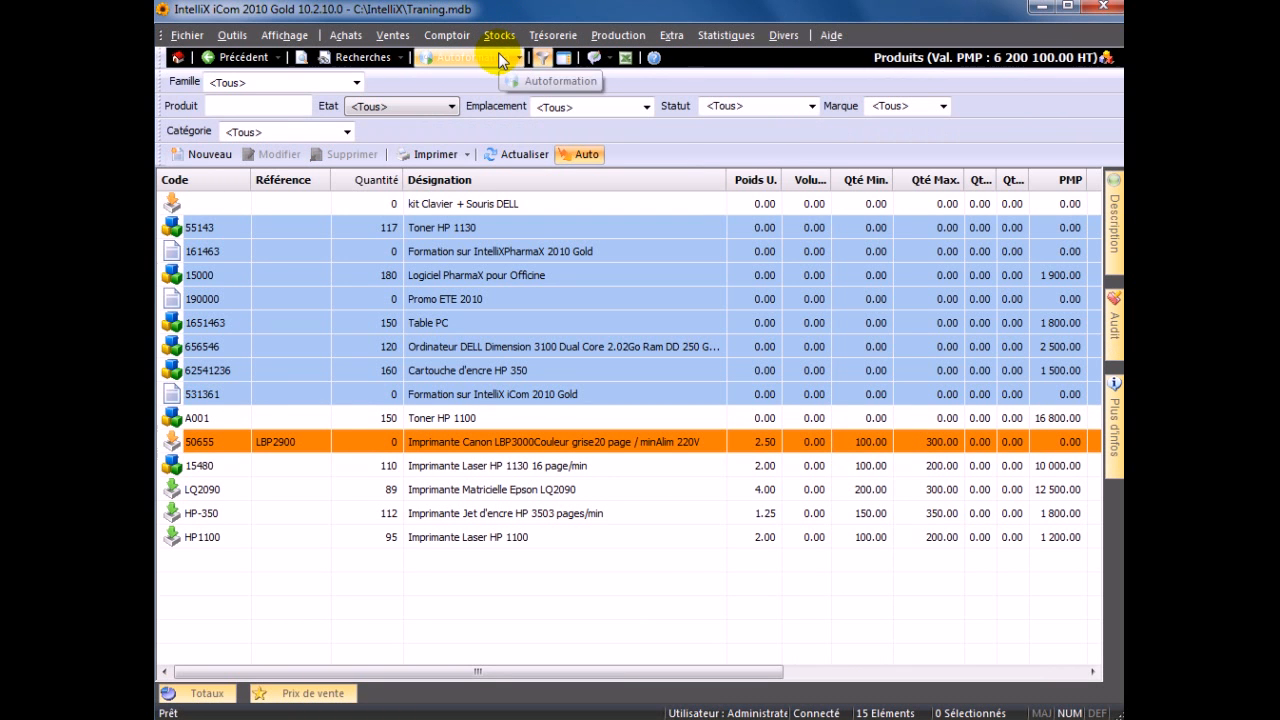
pyautogui.click(418, 474)
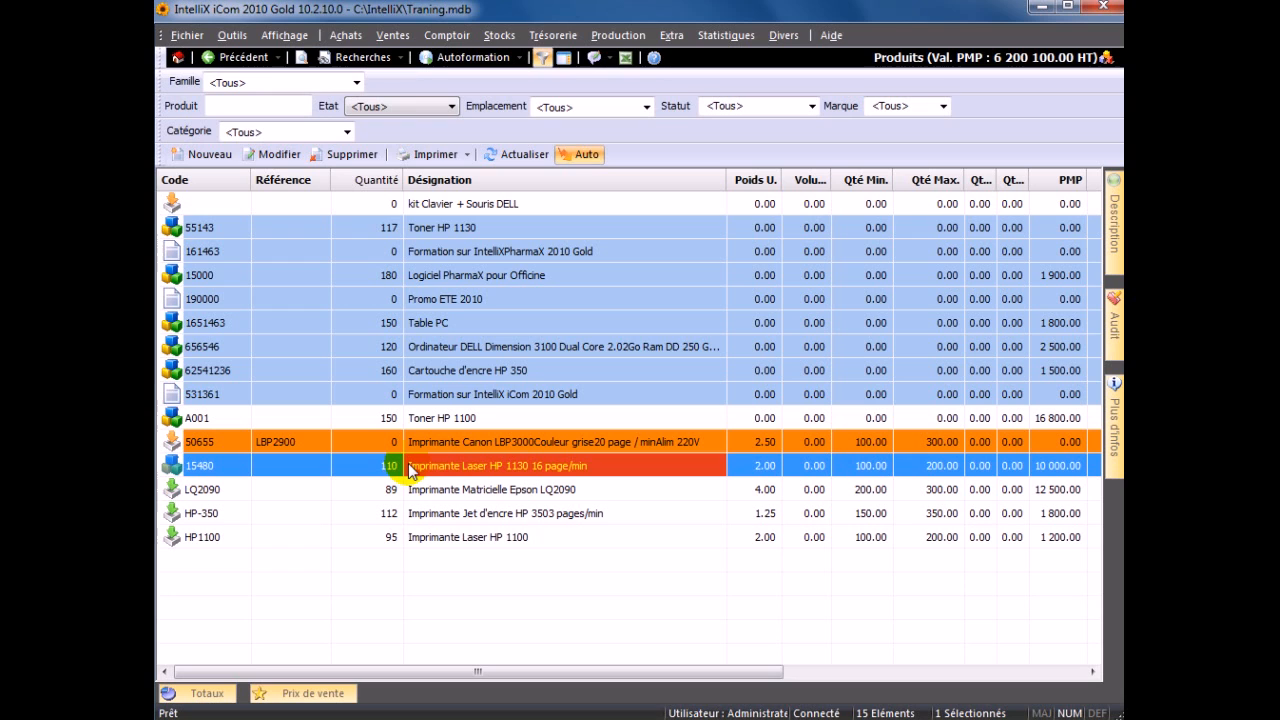
# Create a delivery note from the product Imprimante Laser HP 1130 16 page/min and assign the client Sarl Soft7.
pyautogui.rightClick(408, 472)
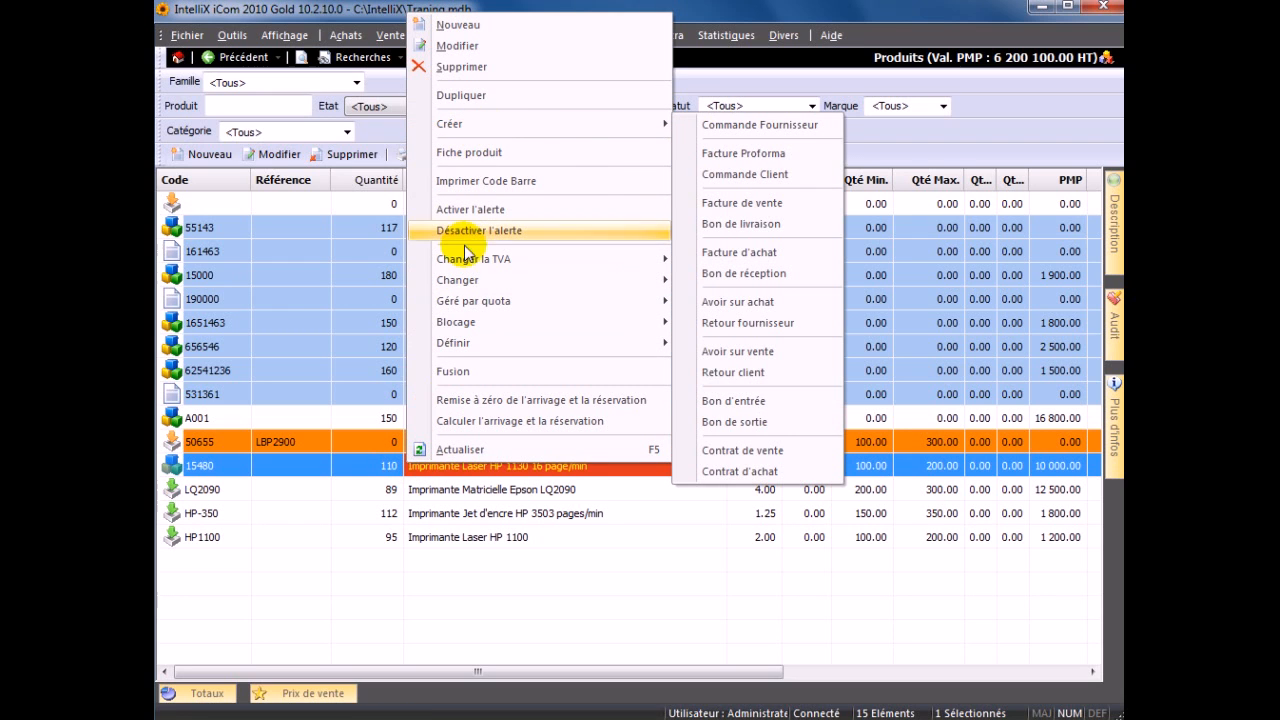
pyautogui.click(478, 128)
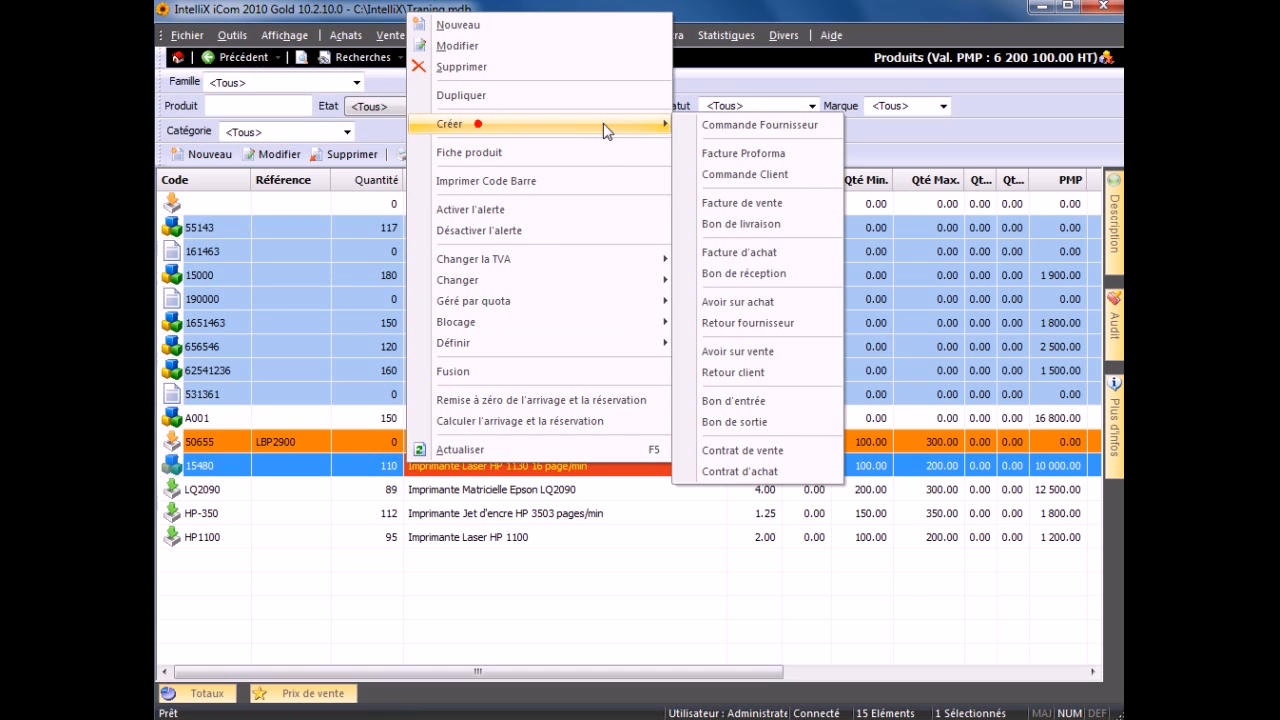
pyautogui.click(735, 222)
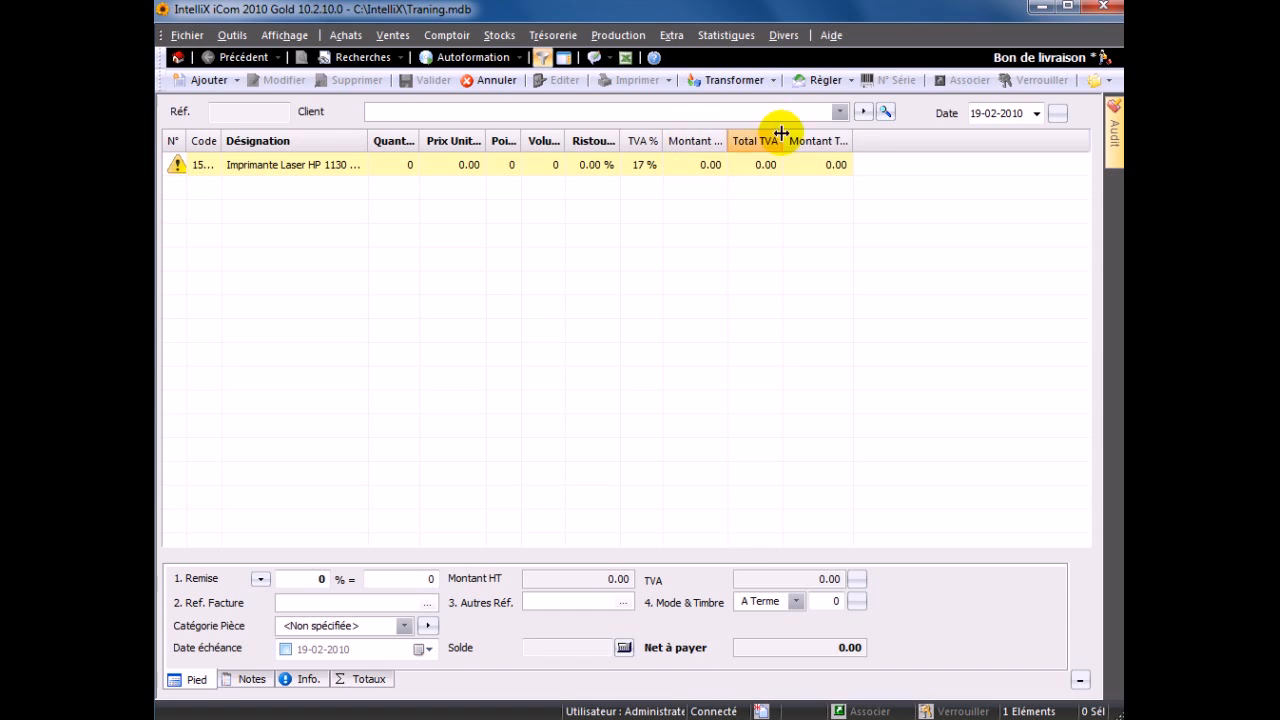
pyautogui.click(843, 112)
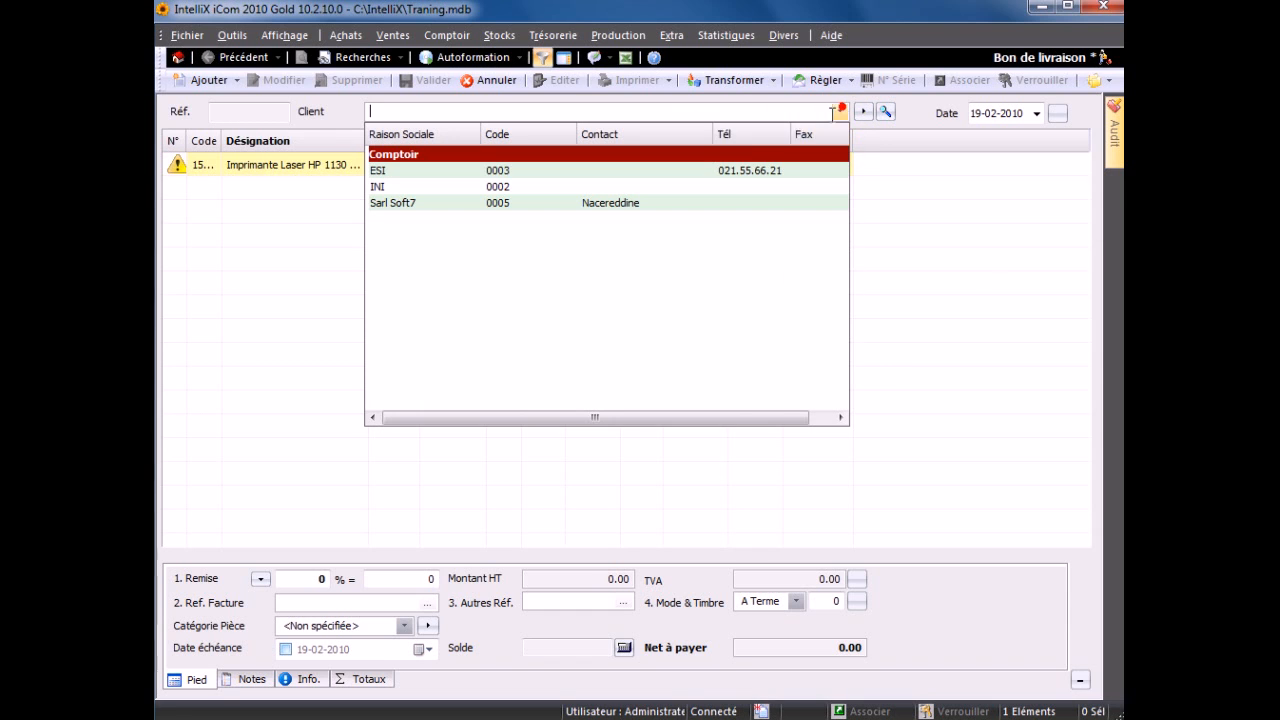
pyautogui.click(397, 203)
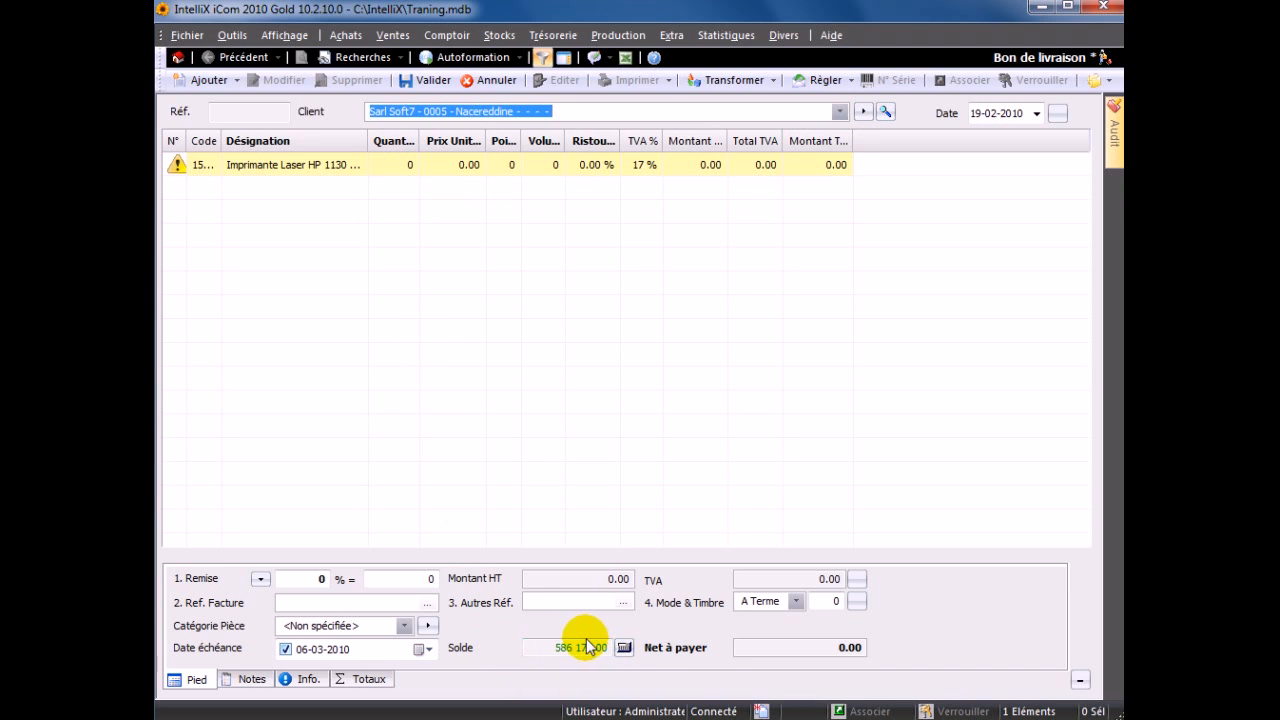
# Edit the client Sarl Soft7 from the delivery note and set its maximum balance to 600 000.
pyautogui.click(864, 110)
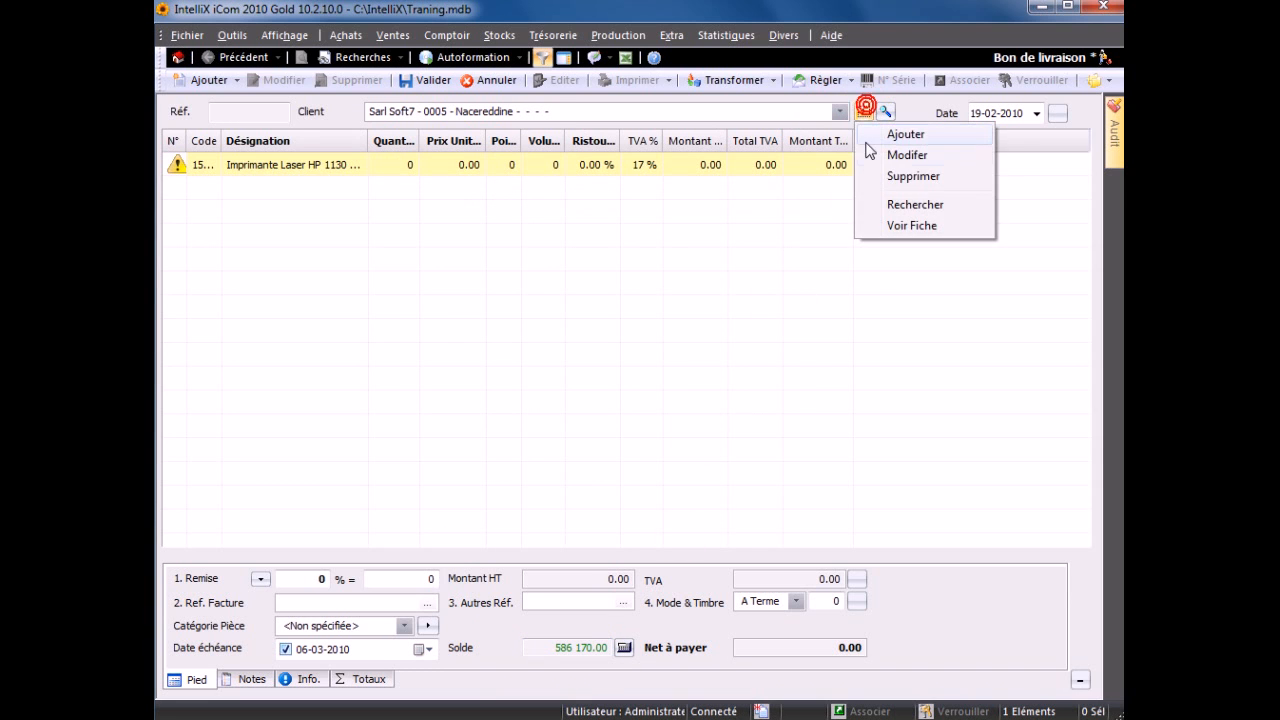
pyautogui.click(870, 154)
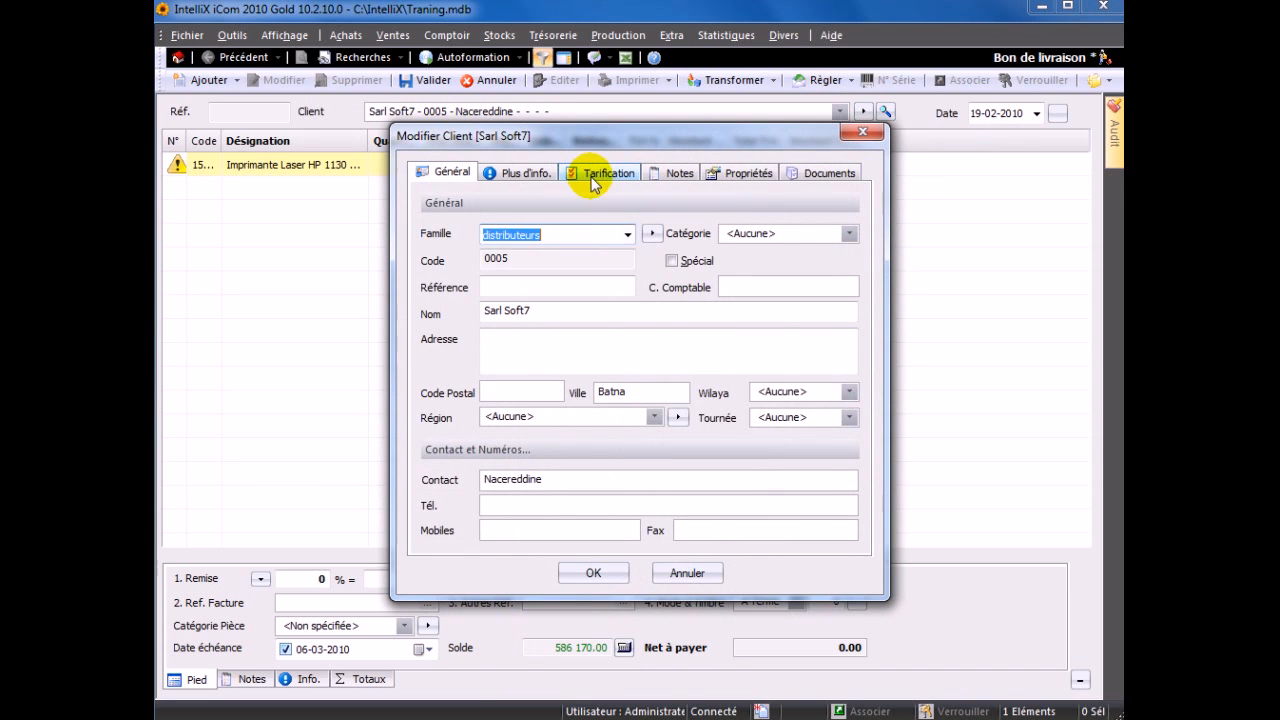
pyautogui.click(596, 173)
pyautogui.click(548, 372)
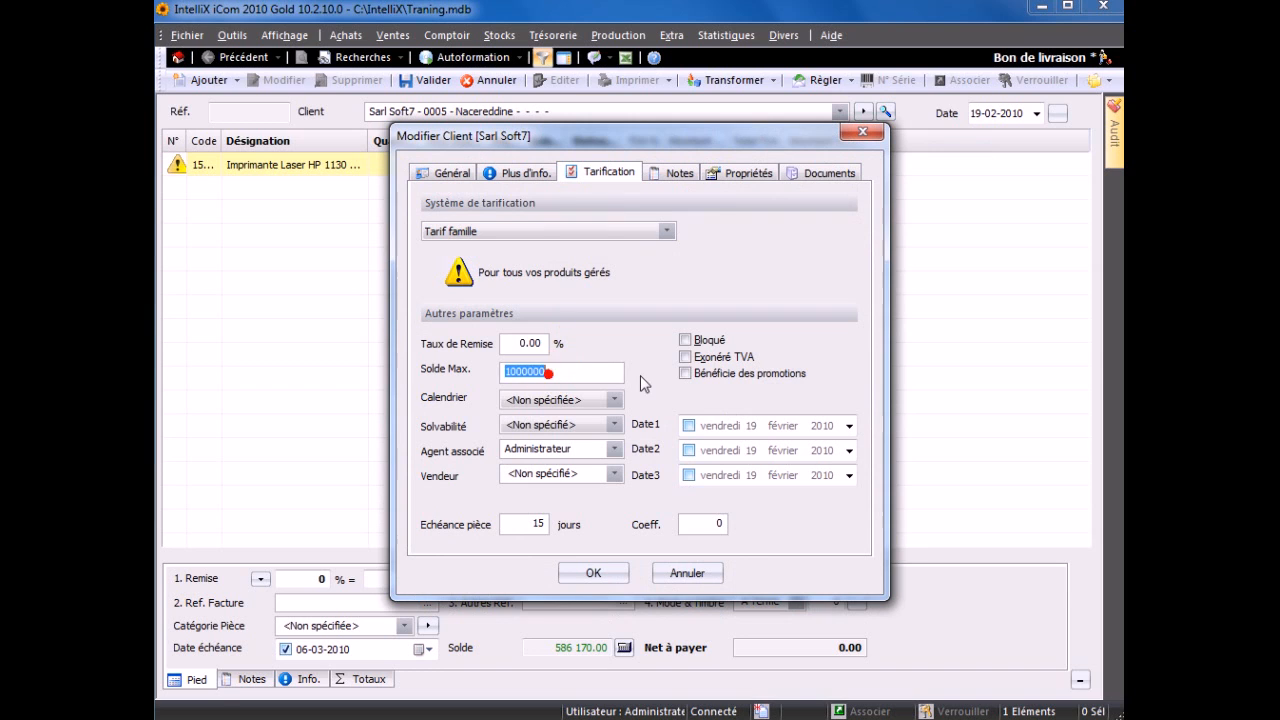
pyautogui.write('600 000')
pyautogui.click(612, 573)
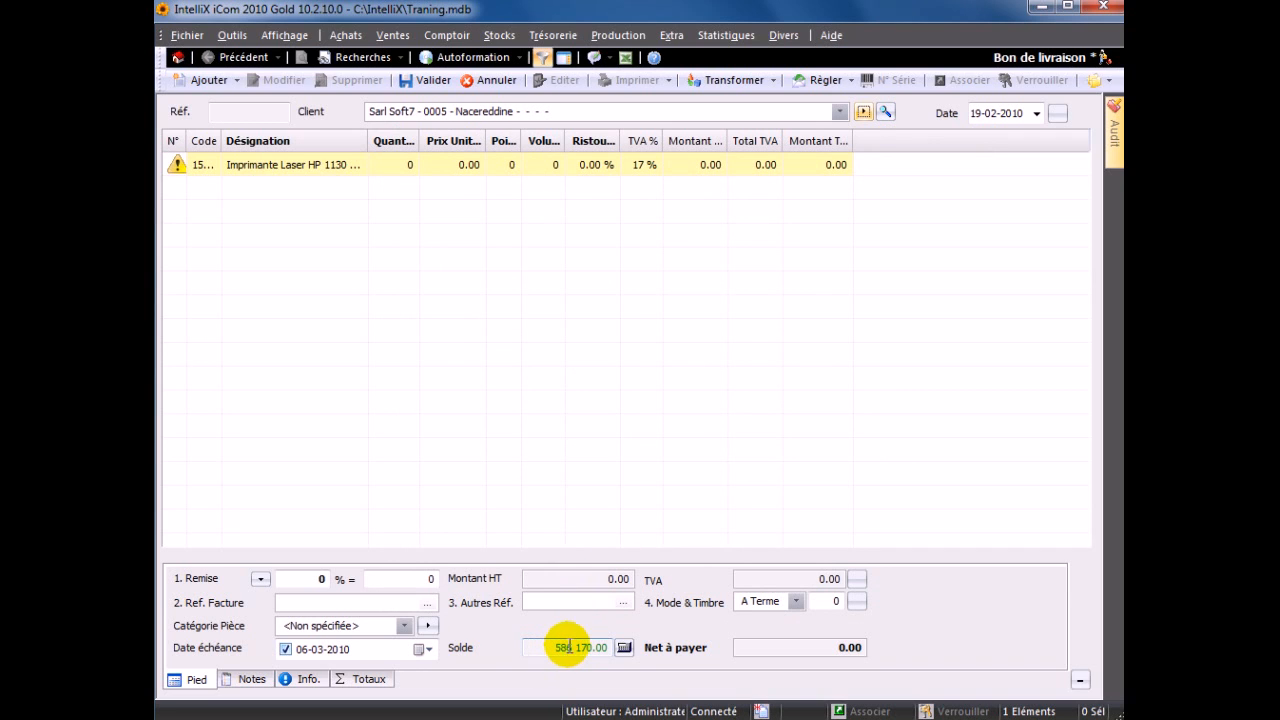
# Set the quantity of the laser printer line to 10.
pyautogui.click(398, 164)
pyautogui.click(394, 163)
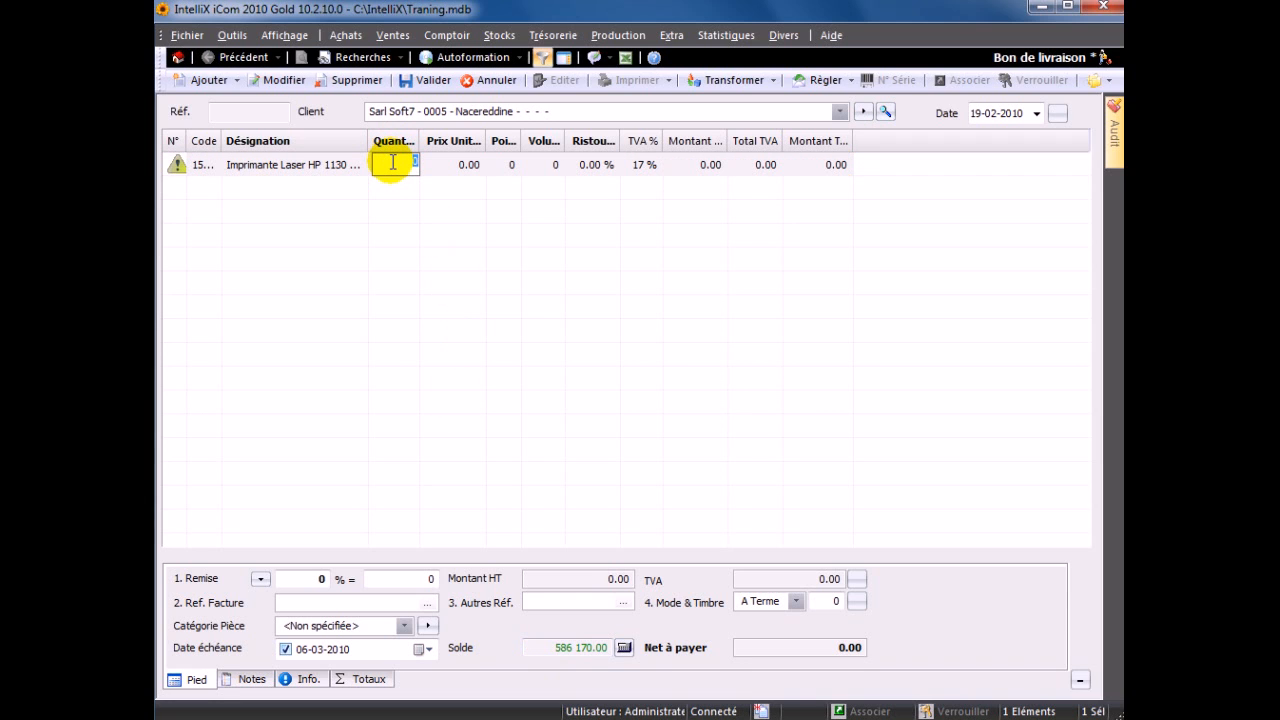
pyautogui.write('10')
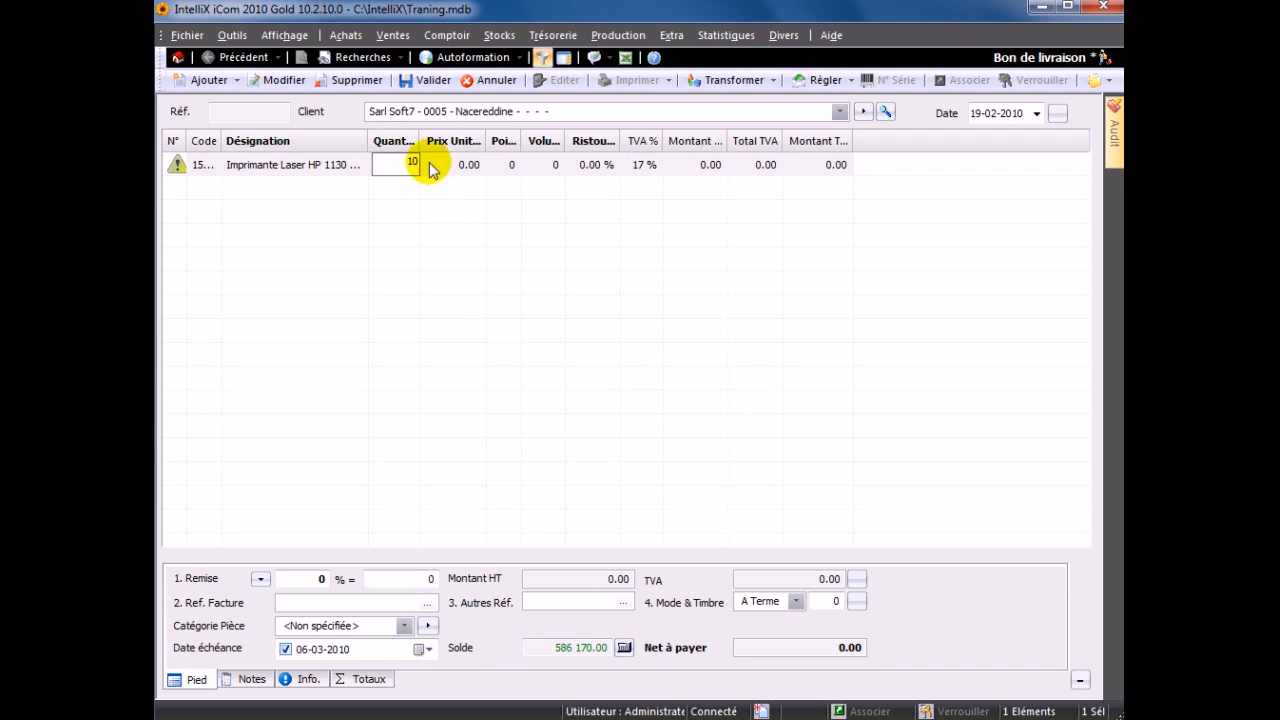
pyautogui.click(456, 166)
# Try to apply the Détail tariff to the laser printer line.
pyautogui.rightClick(457, 167)
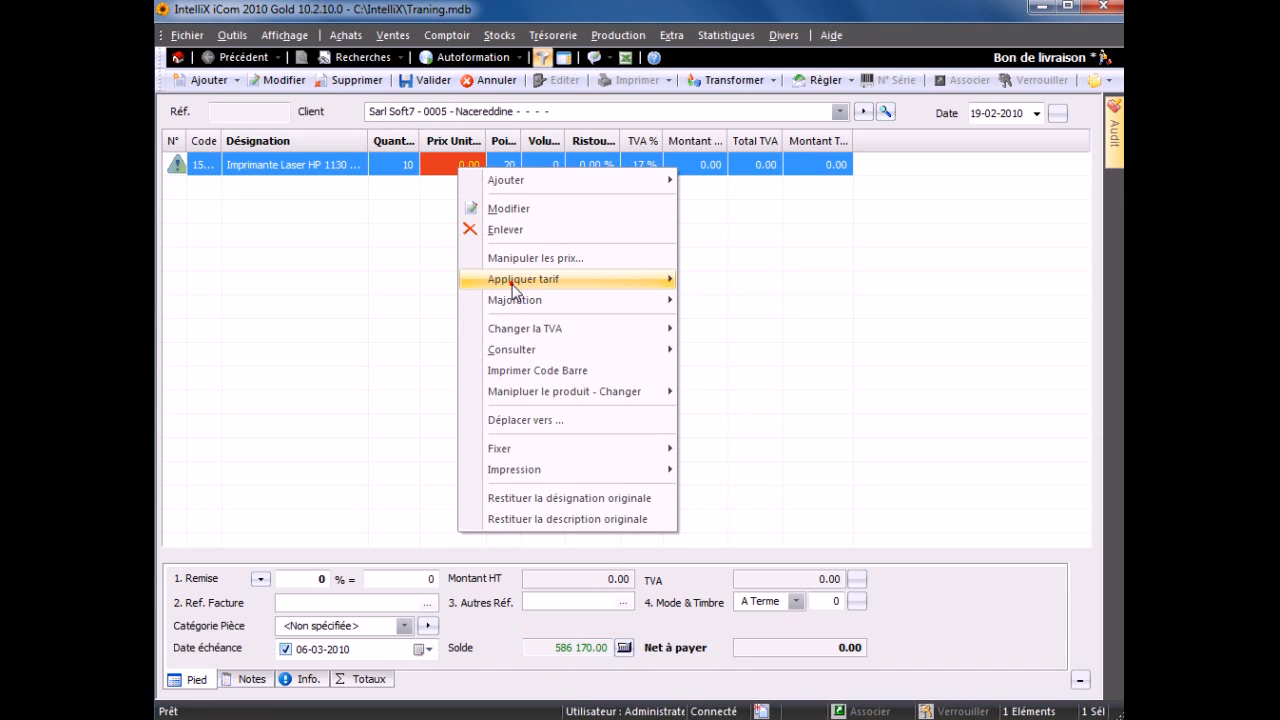
pyautogui.moveTo(515, 282)
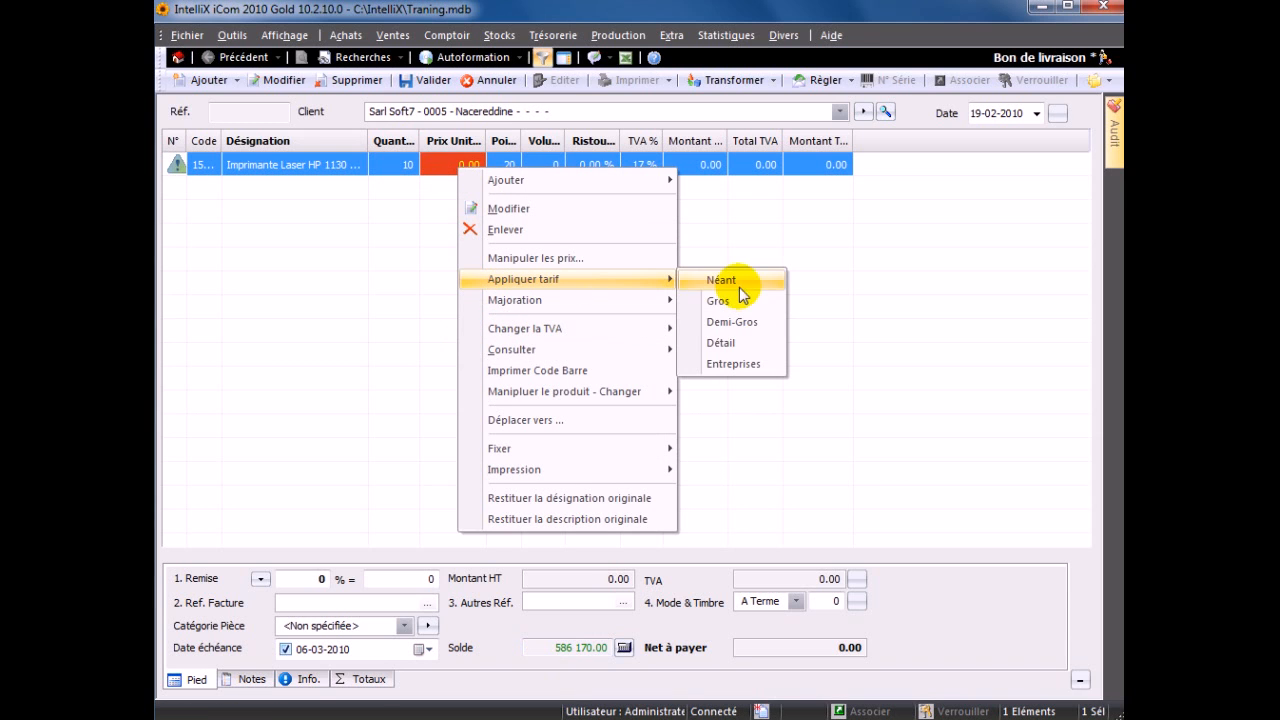
pyautogui.click(726, 342)
pyautogui.click(683, 414)
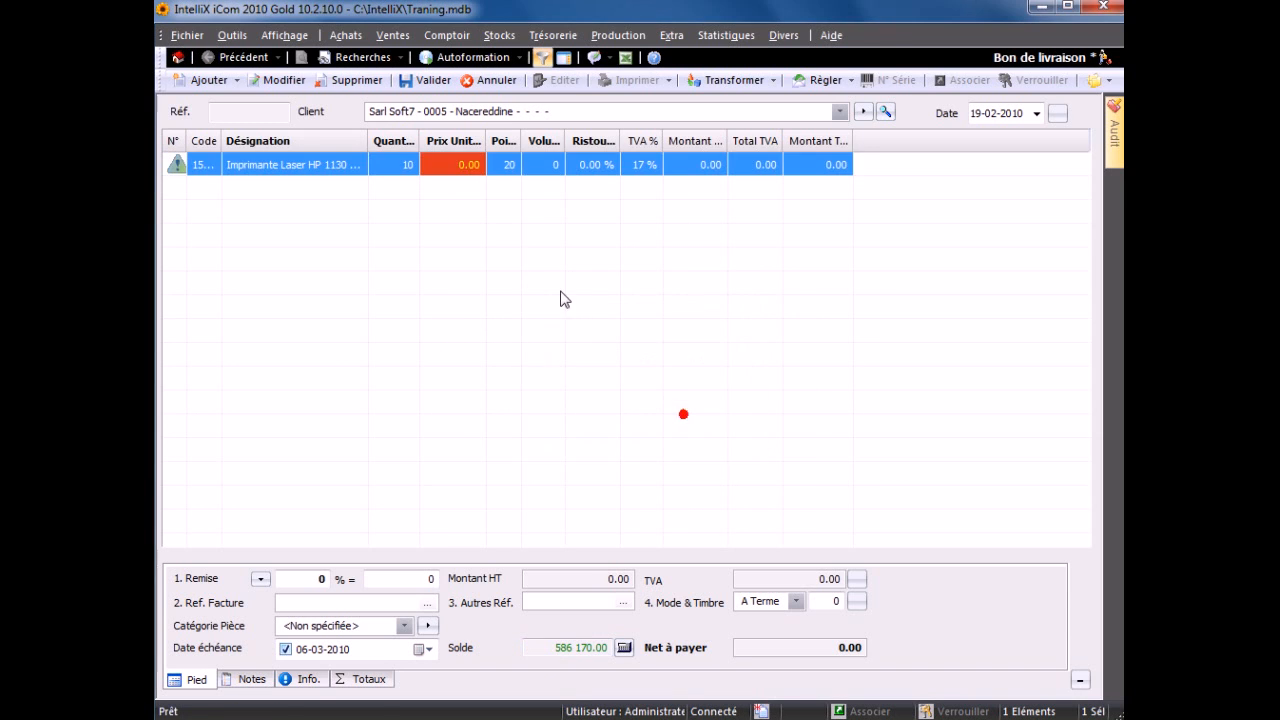
# Set the printer line's unit price to 15 000 and try to validate the note, declining to exceed the maximum balance.
pyautogui.click(463, 168)
pyautogui.write('1')
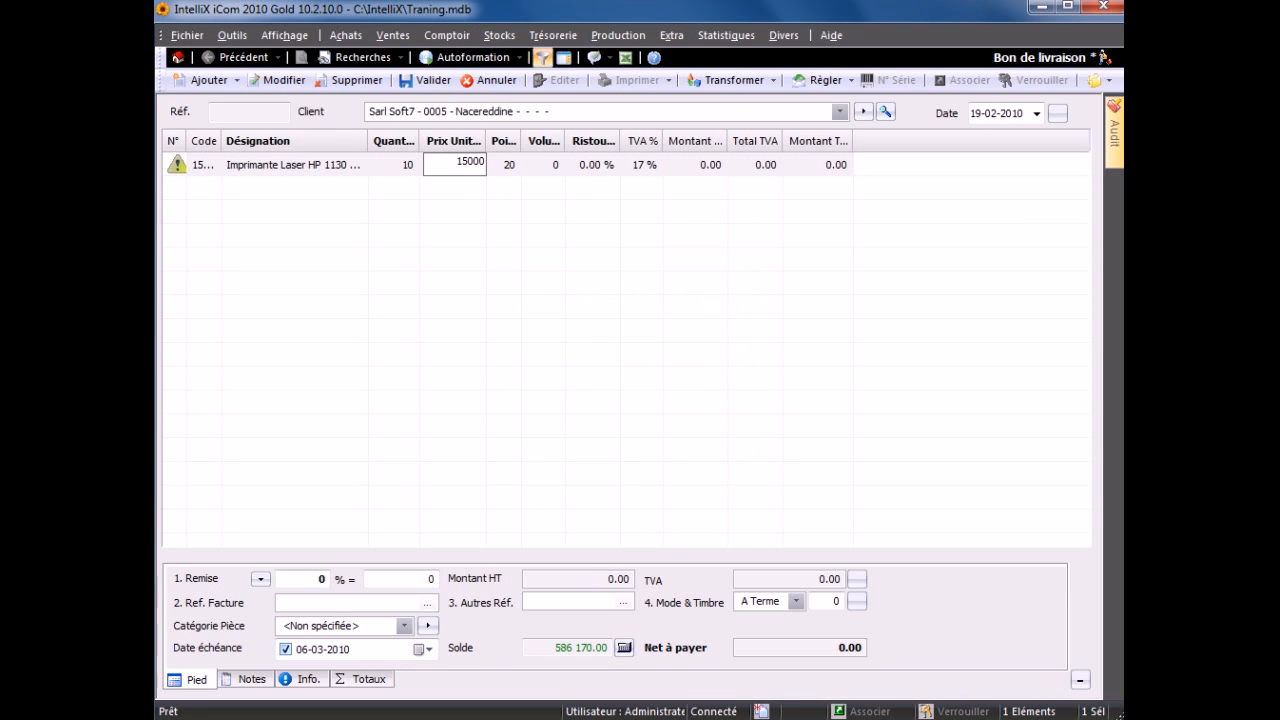
pyautogui.write('5 000')
pyautogui.press('Return')
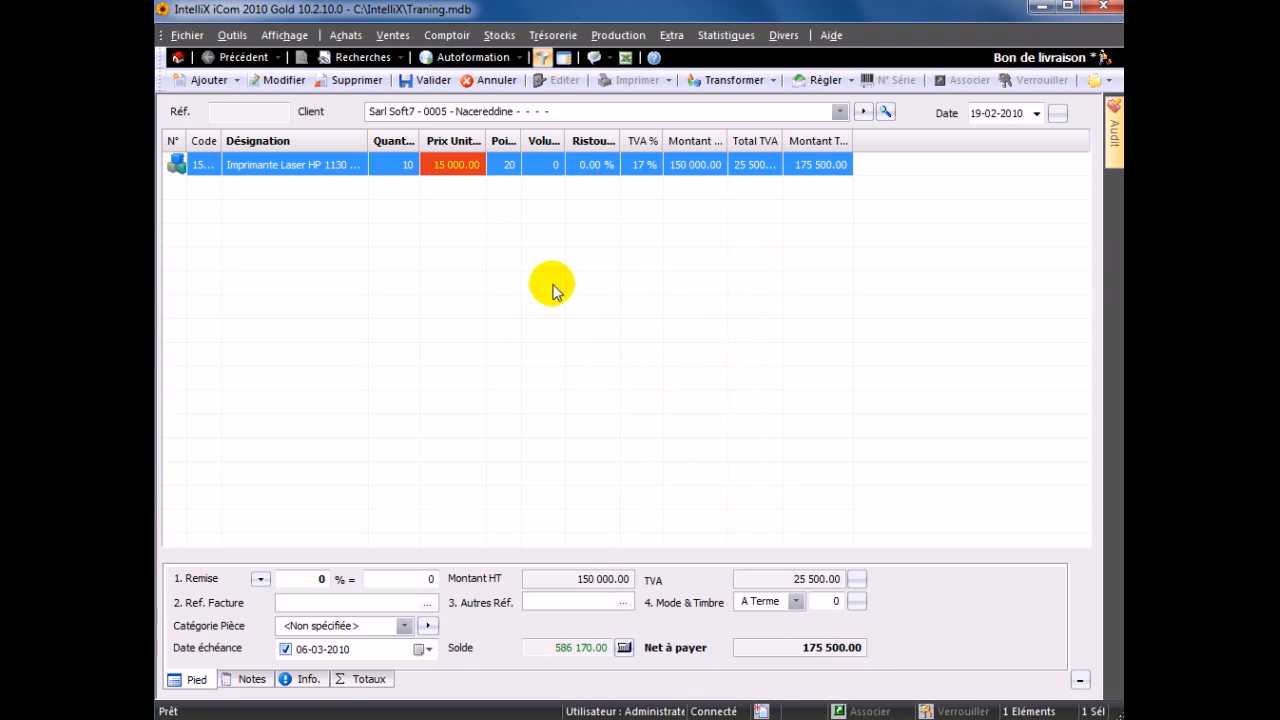
pyautogui.click(425, 80)
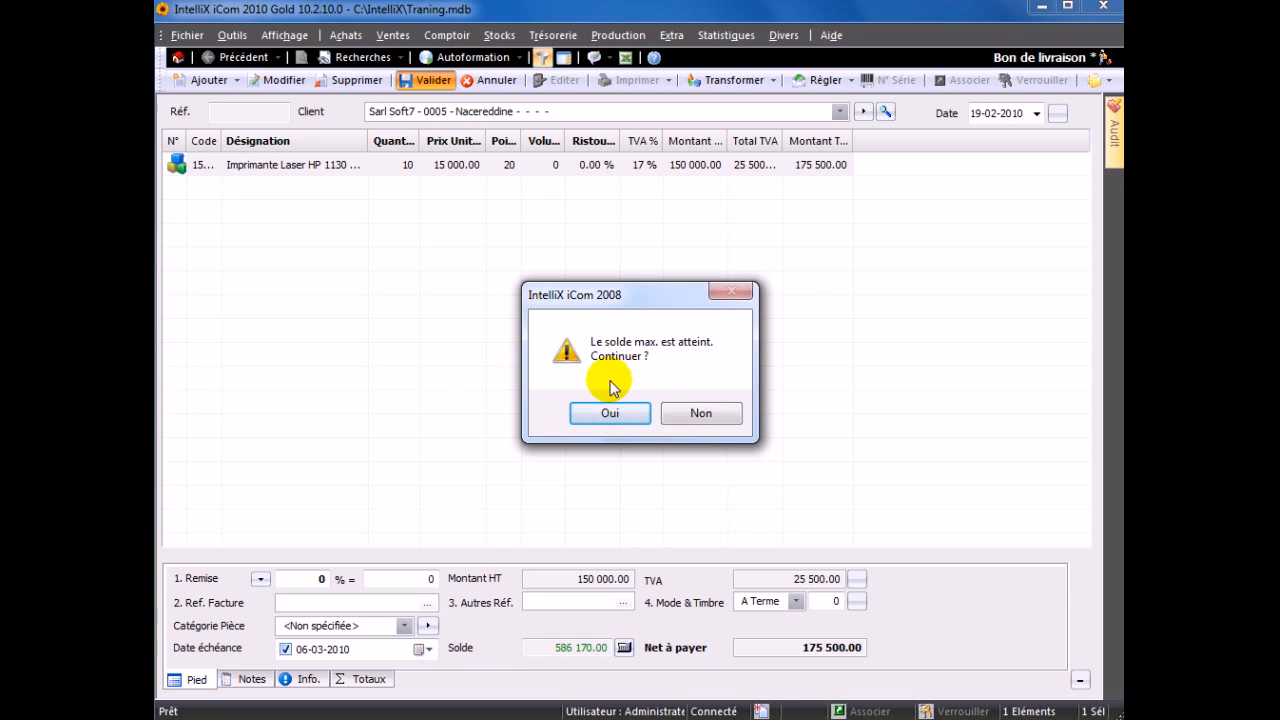
pyautogui.click(668, 413)
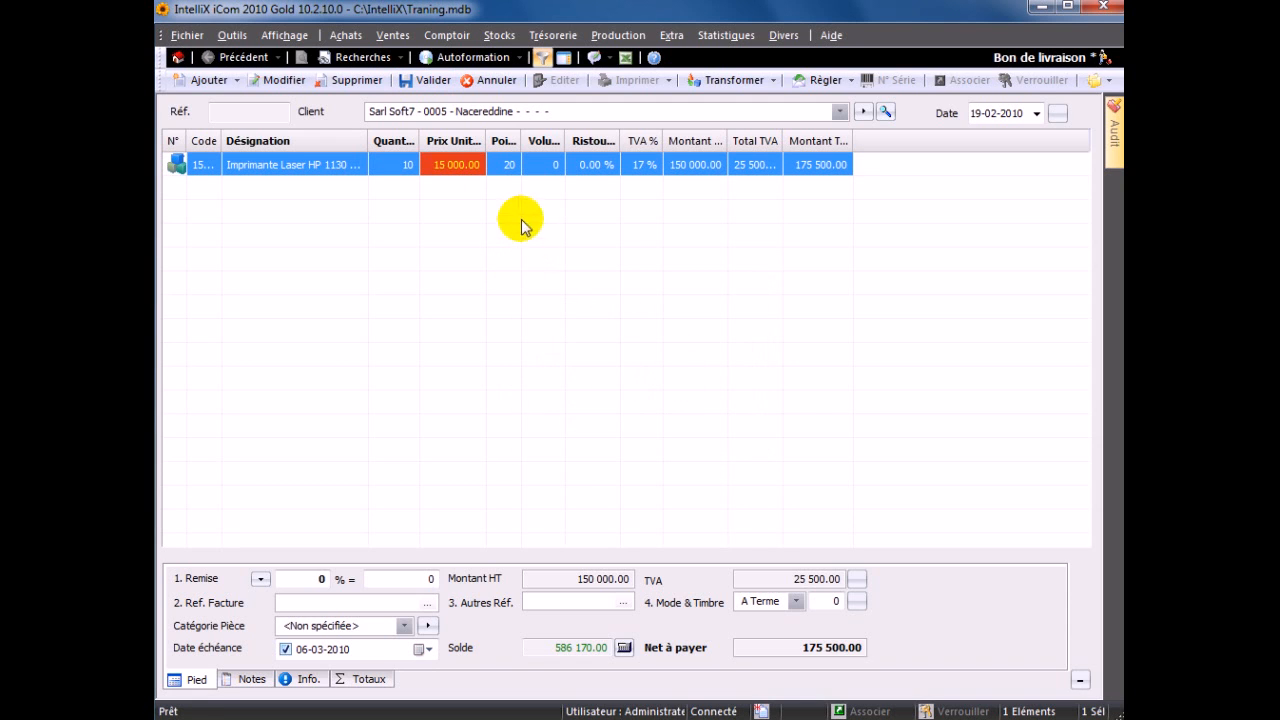
# Set the printer line's quantity to 1 and try to validate the note again, declining to exceed the maximum balance.
pyautogui.click(391, 161)
pyautogui.click(391, 161)
pyautogui.write('1')
pyautogui.press('Return')
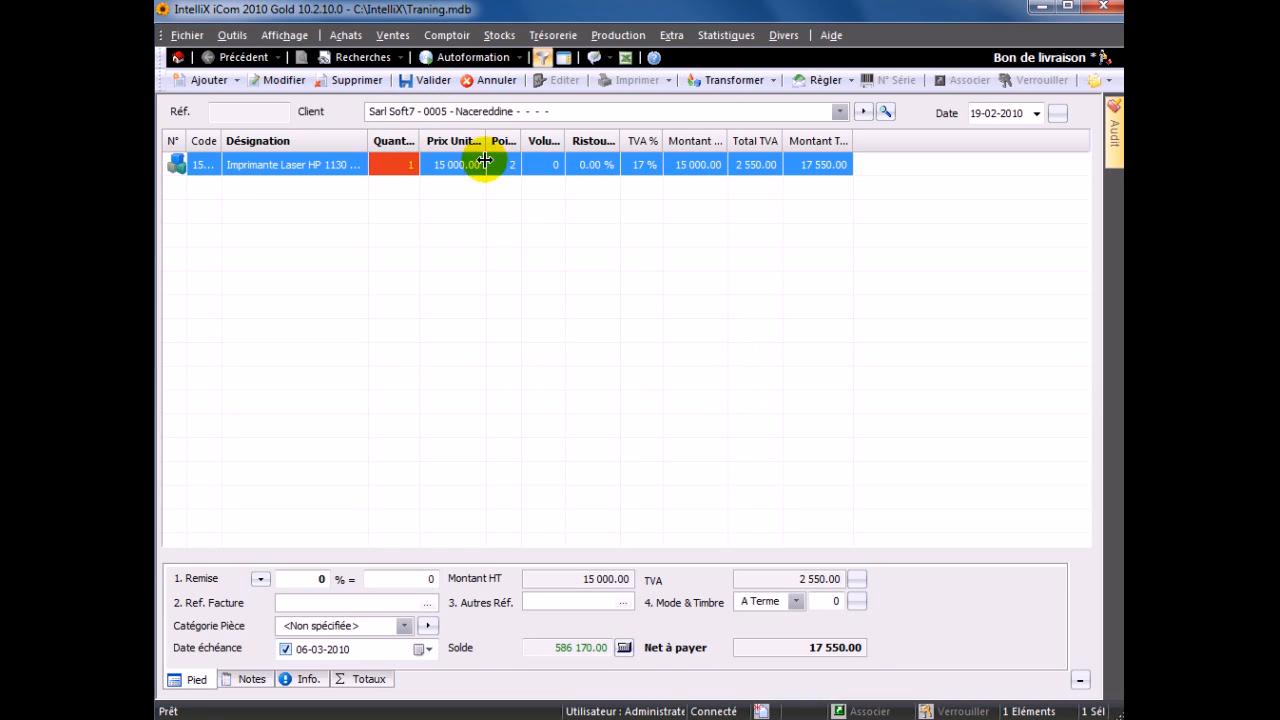
pyautogui.click(428, 81)
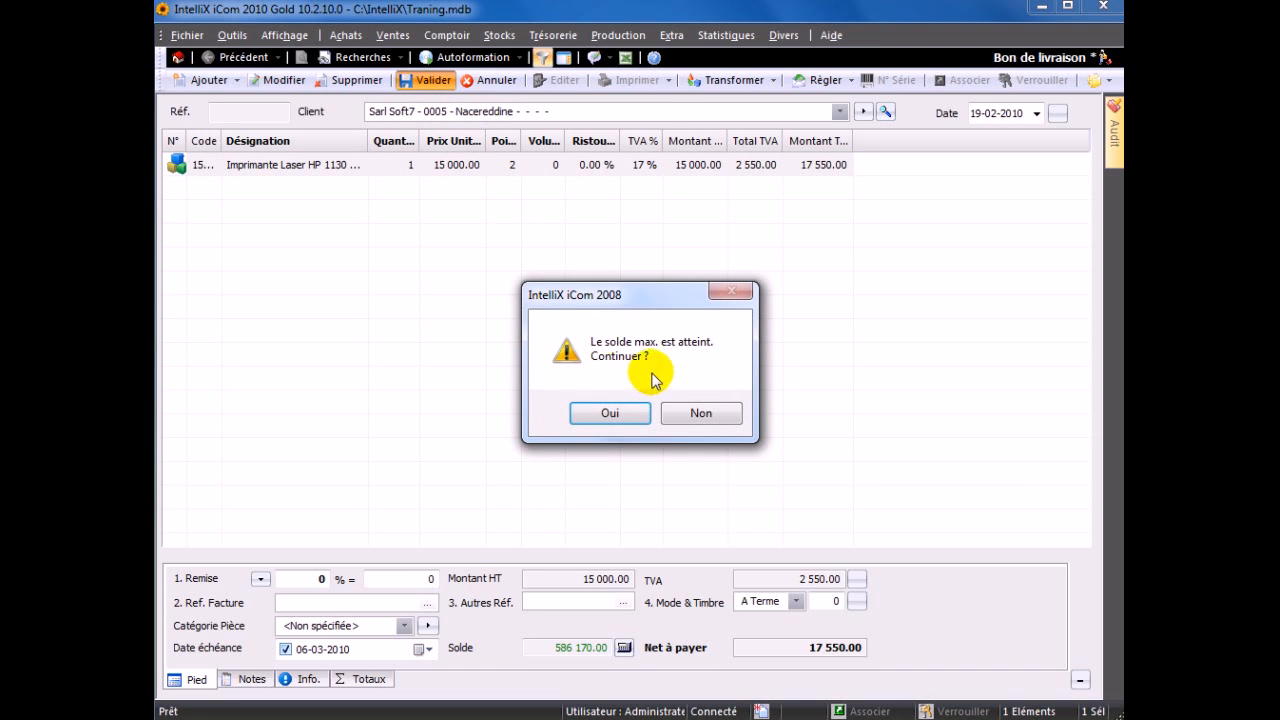
pyautogui.click(673, 418)
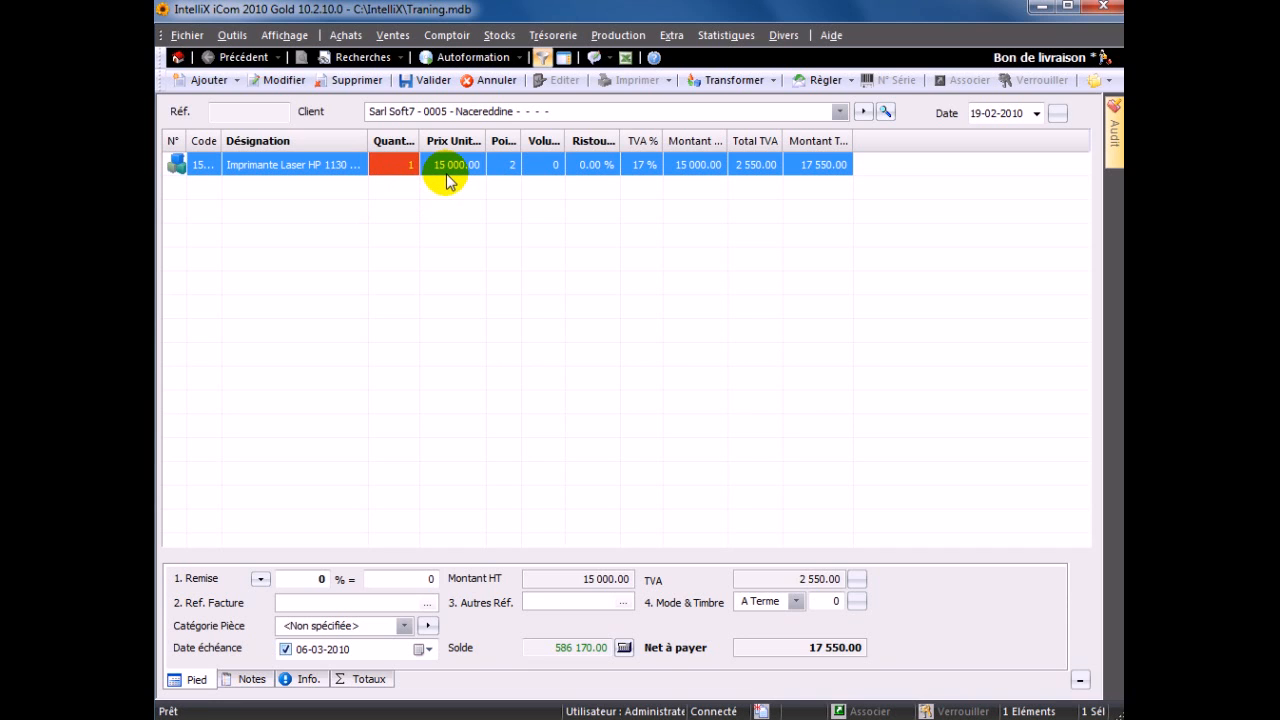
pyautogui.click(730, 80)
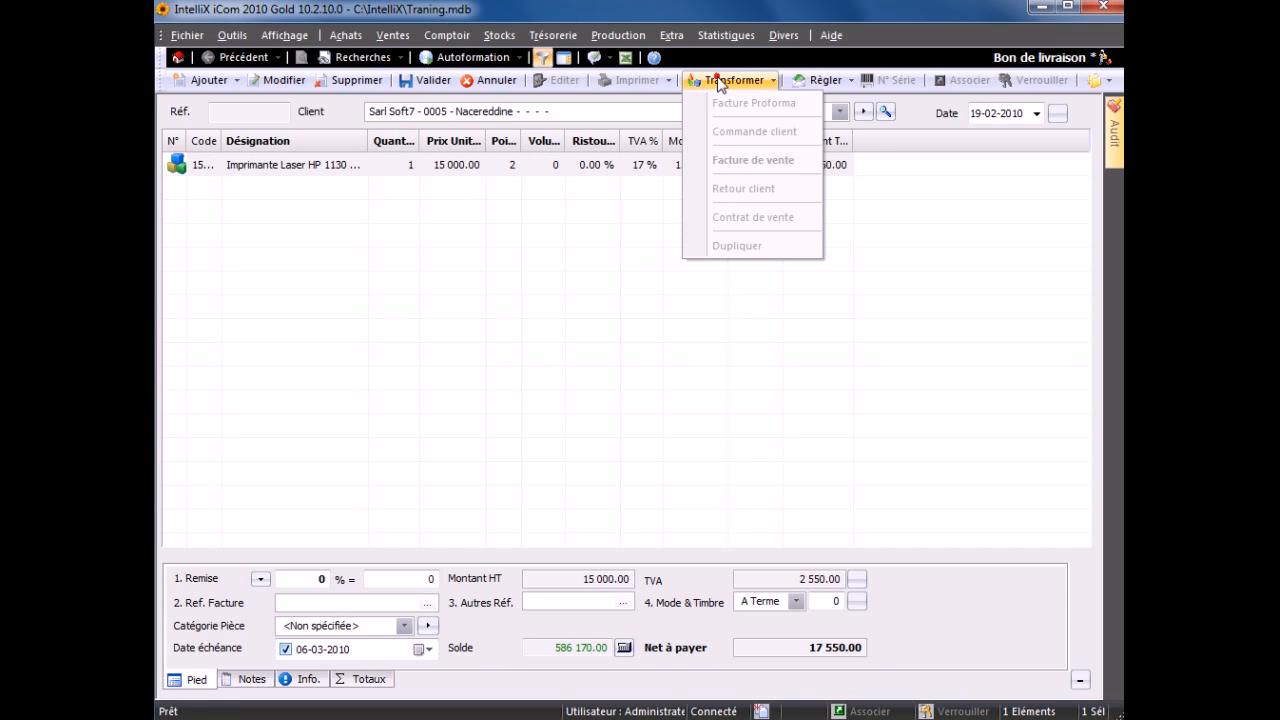
pyautogui.click(950, 230)
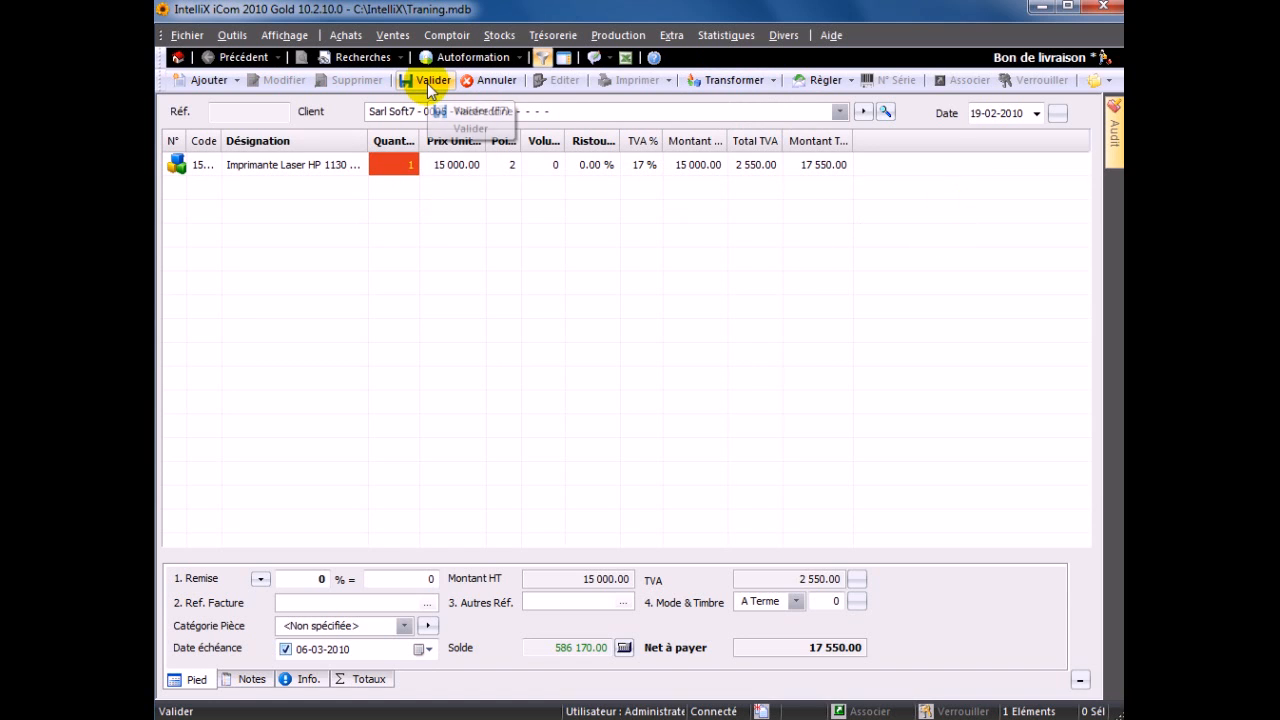